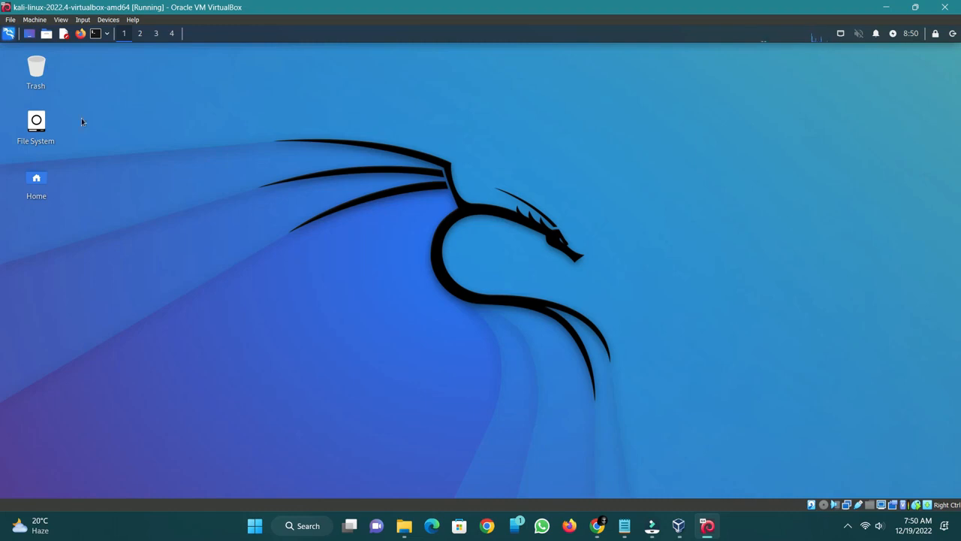
Step: Open a terminal in Kali and list the home folder, the Desktop folder and the home folder again, moving between them
click(781, 98)
click(96, 34)
drag(170, 82, 409, 91)
text(ls)
key(Return)
text(cd Desktop)
key(Return)
text(ls)
key(Return)
text(cd ..)
key(Return)
text(ls)
key(Return)
click(657, 91)
click(8, 34)
scroll(37, 330, down, 2)
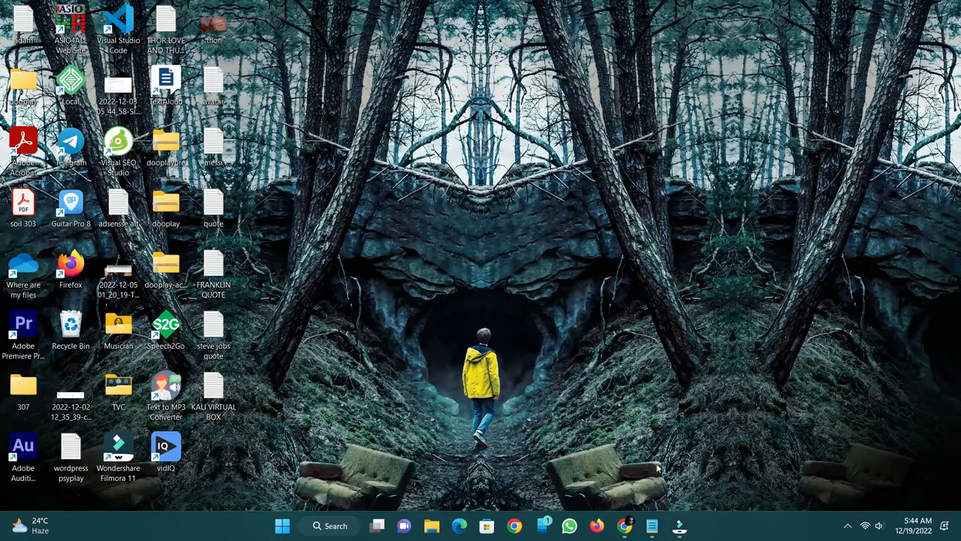
Step: Switch to Chrome and open the platform download page from the kali.org home page
click(624, 528)
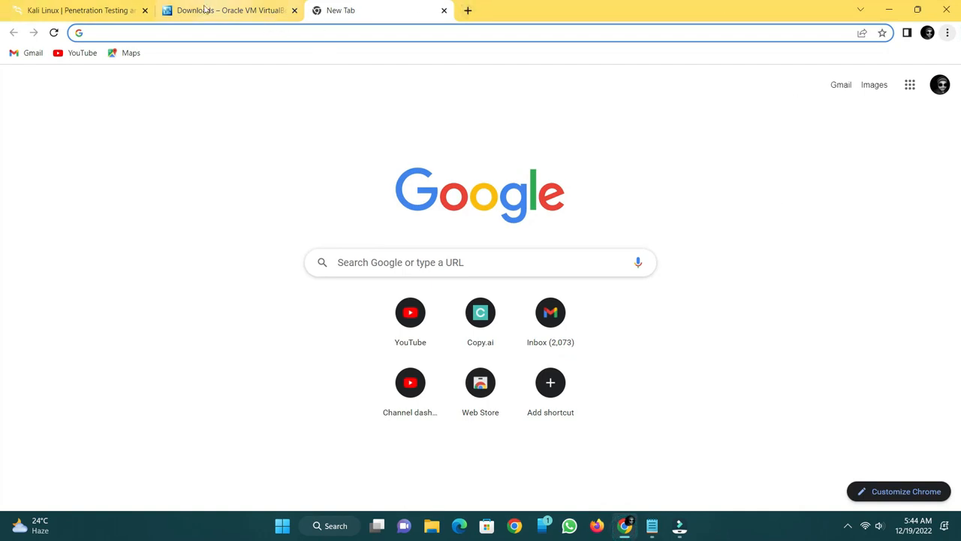
click(89, 6)
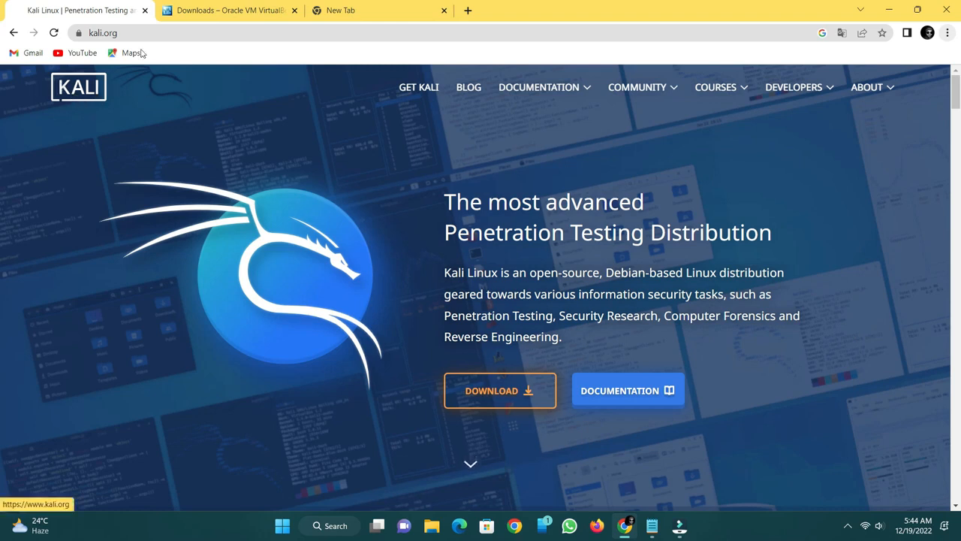
click(124, 35)
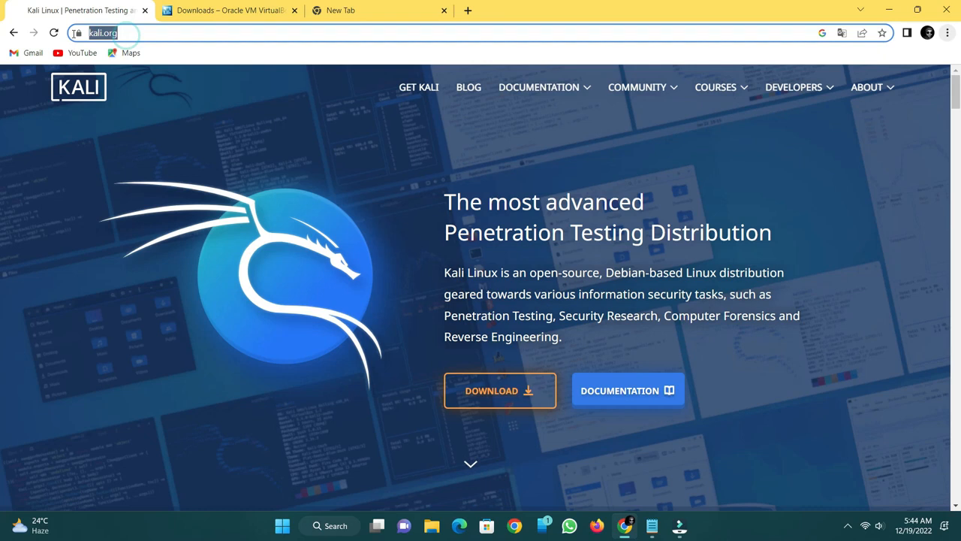
click(261, 176)
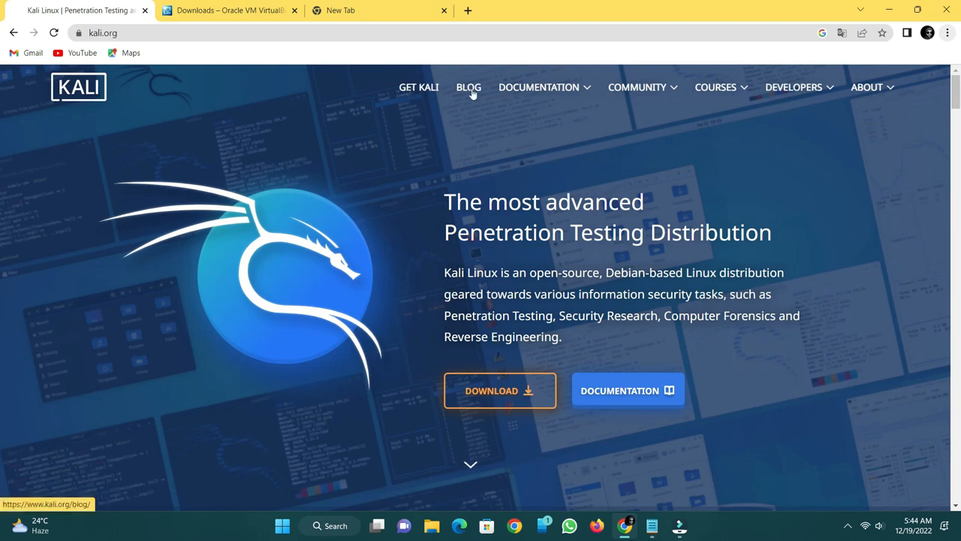
click(477, 391)
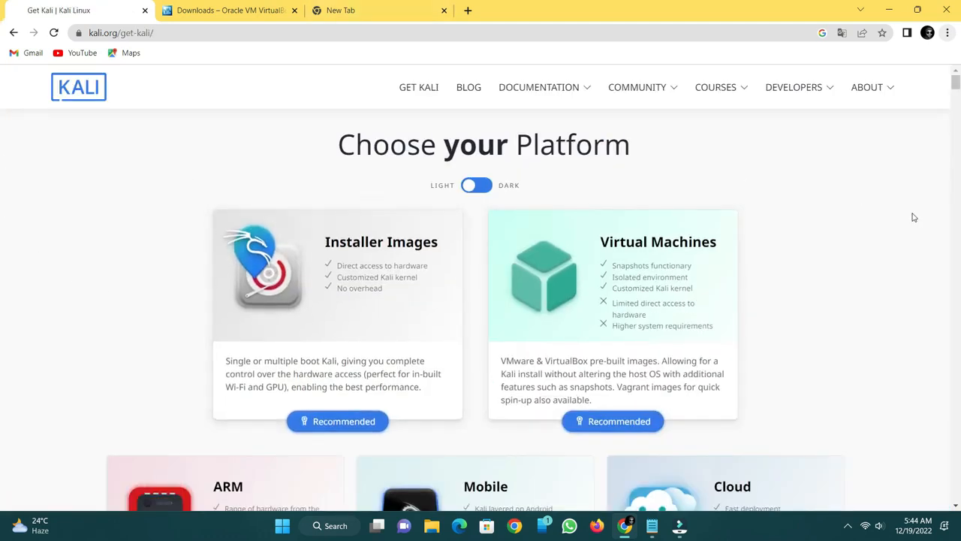
Step: Go to Kali's prebuilt virtual machines and choose the 64-bit images
scroll(826, 235, down, 3)
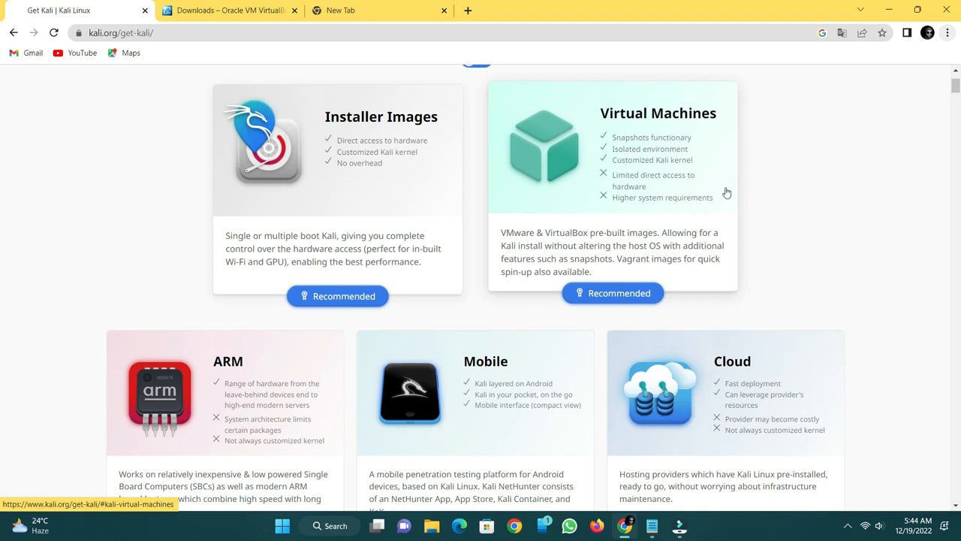
click(612, 163)
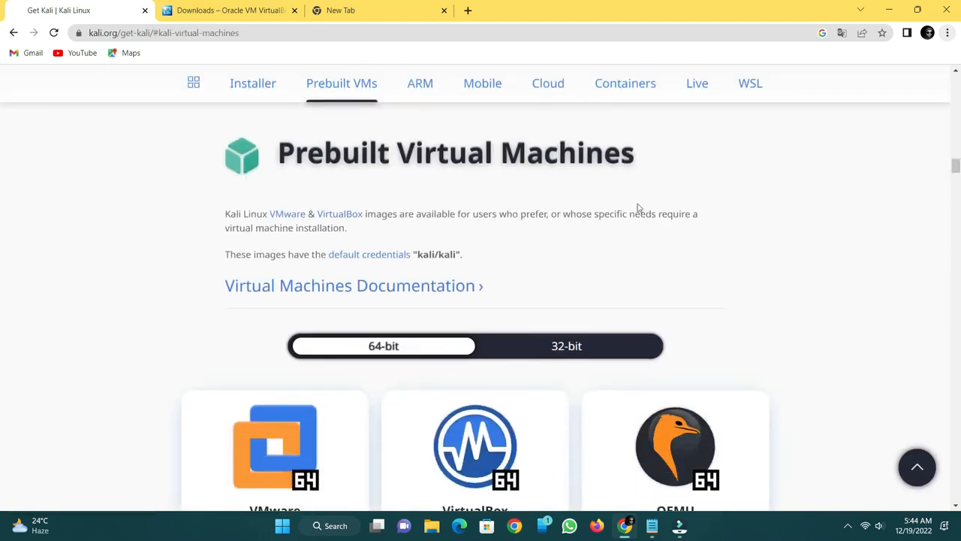
scroll(407, 247, down, 2)
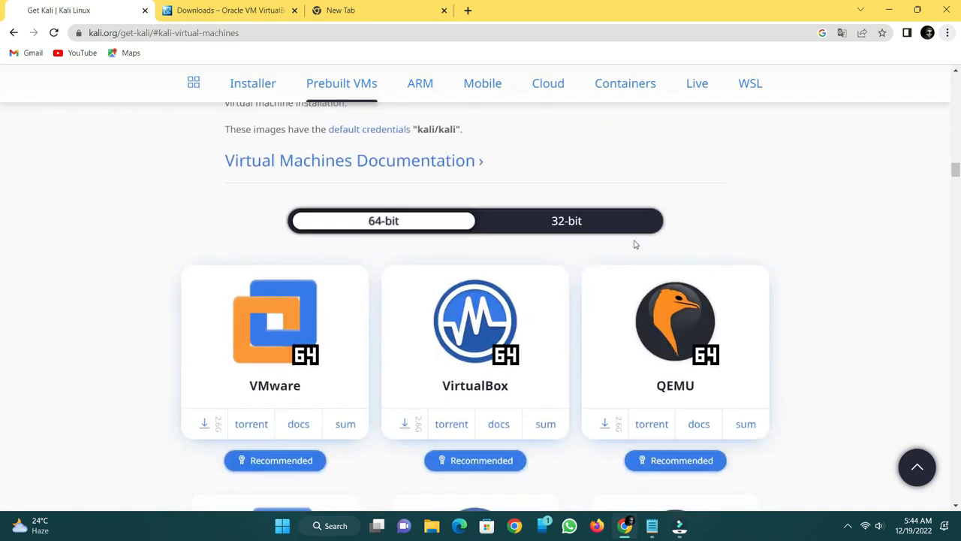
click(586, 228)
click(393, 224)
Step: Download the recommended 64-bit VirtualBox image of Kali Linux 2022.4
scroll(425, 252, down, 2)
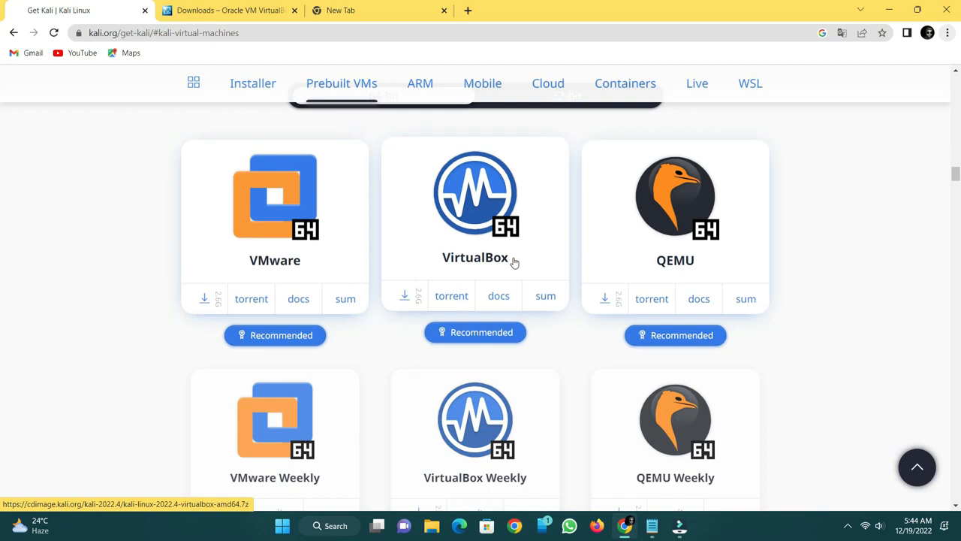
scroll(513, 261, down, 2)
scroll(513, 261, up, 2)
click(441, 301)
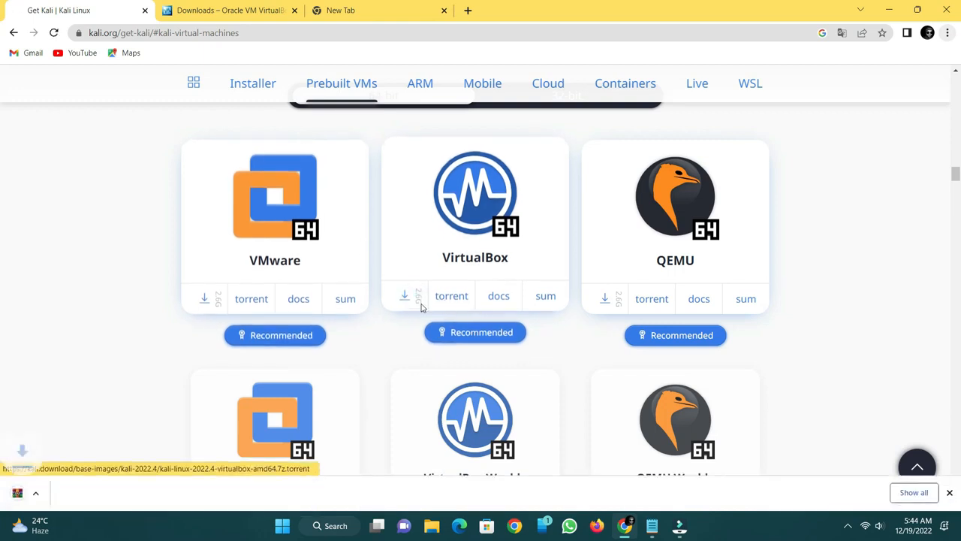
Step: Download the VirtualBox 7.0.4 platform package for Windows hosts from the virtualbox.org downloads page
click(370, 15)
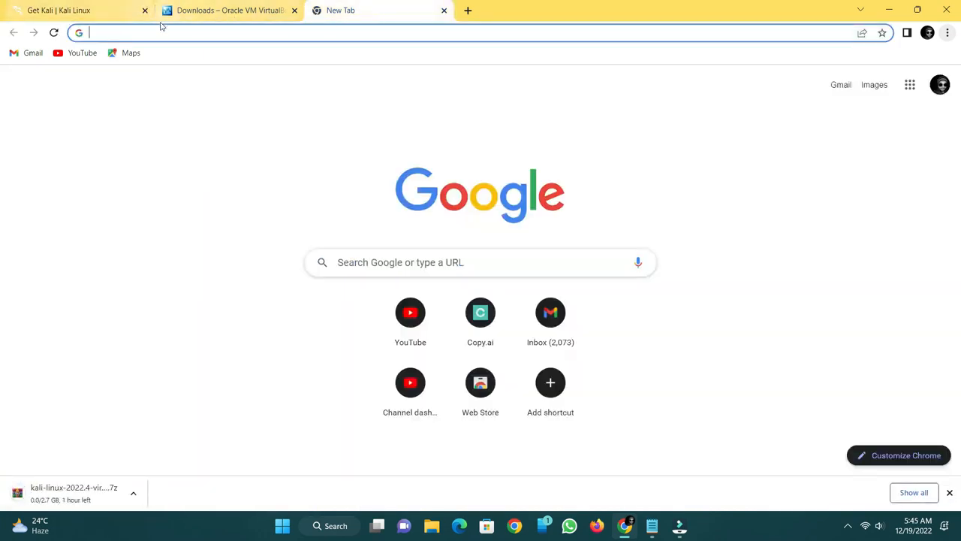
click(242, 12)
drag(129, 106, 370, 123)
click(390, 123)
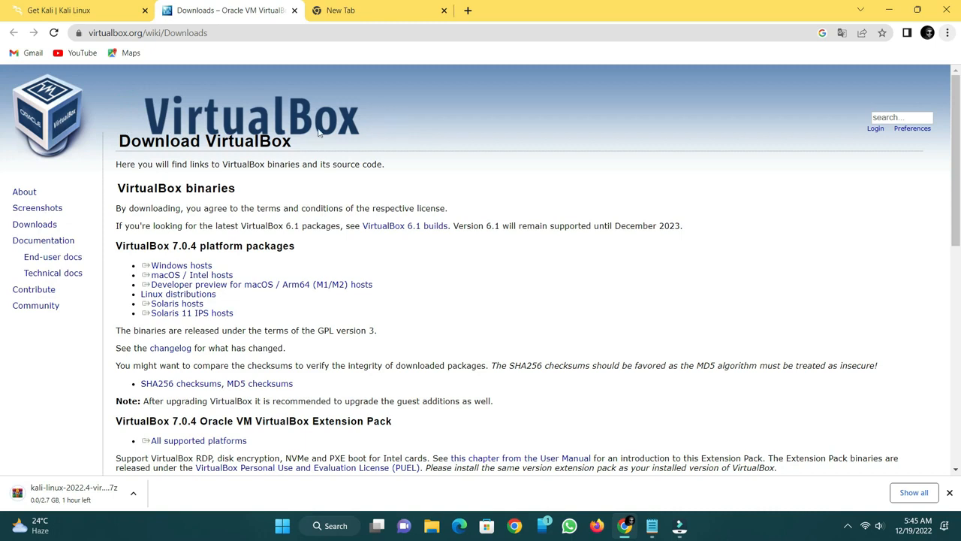
click(256, 34)
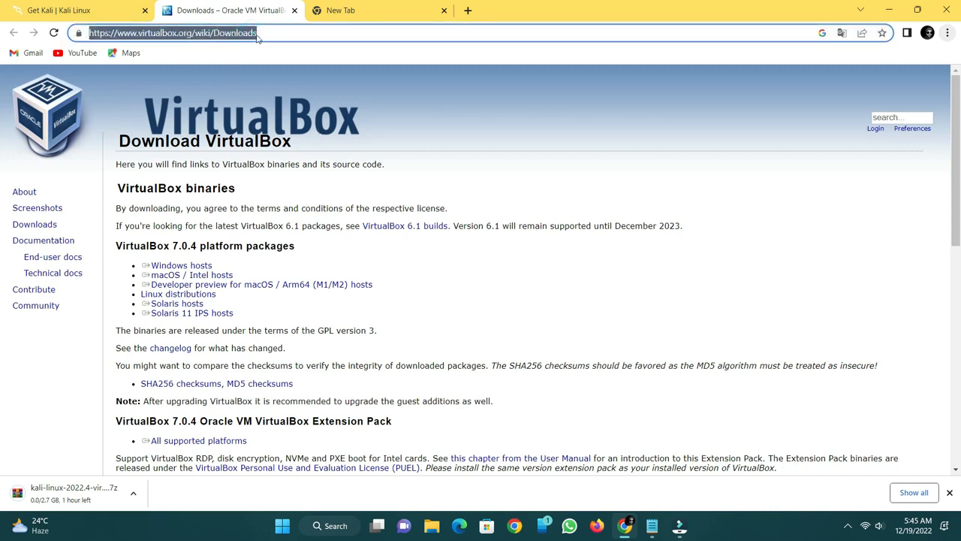
click(419, 99)
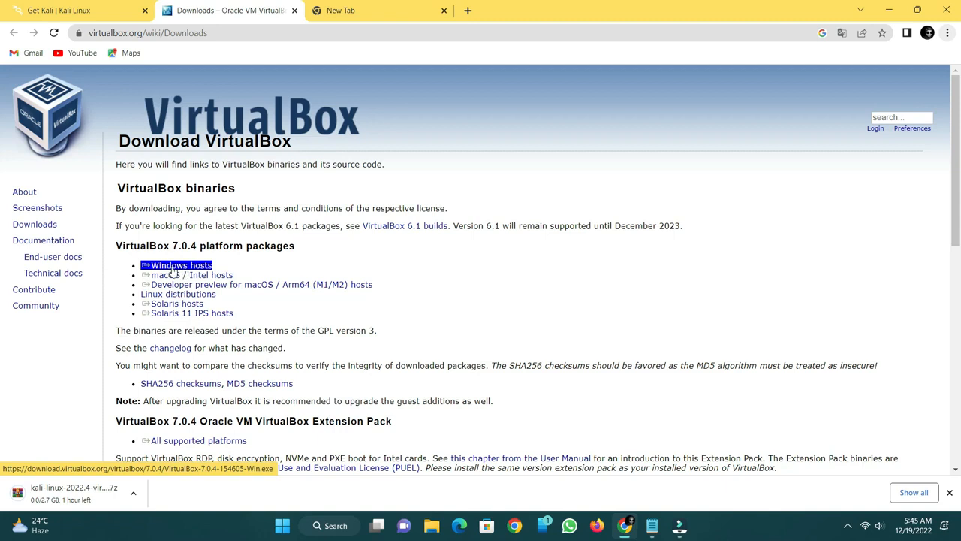
click(184, 268)
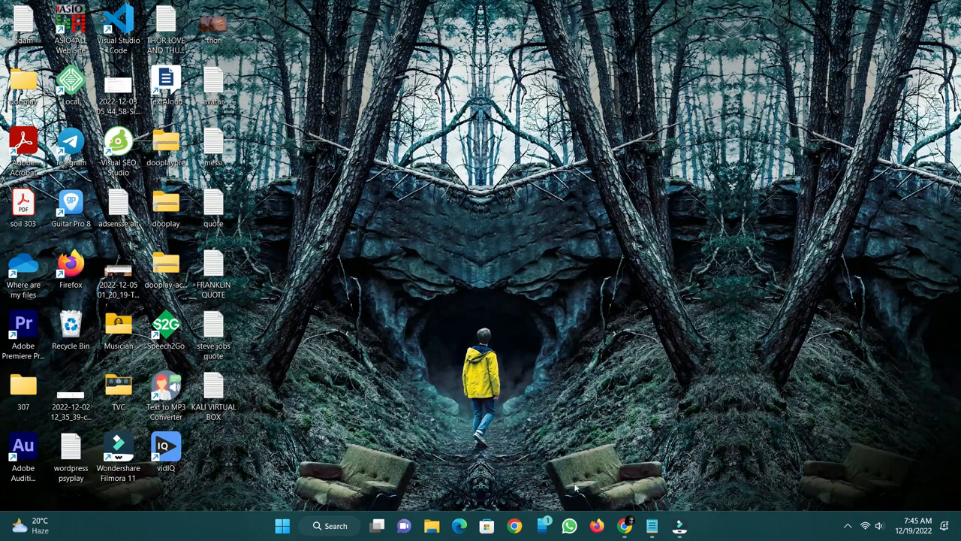
Step: Switch to File Explorer and launch the VirtualBox-7.0.4-154605-Win installer from the Downloads folder
click(434, 527)
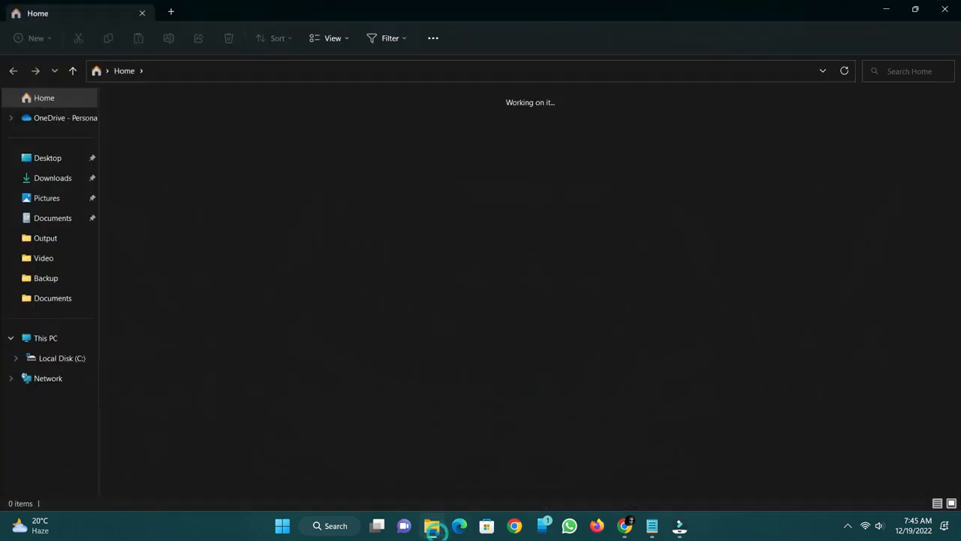
click(52, 178)
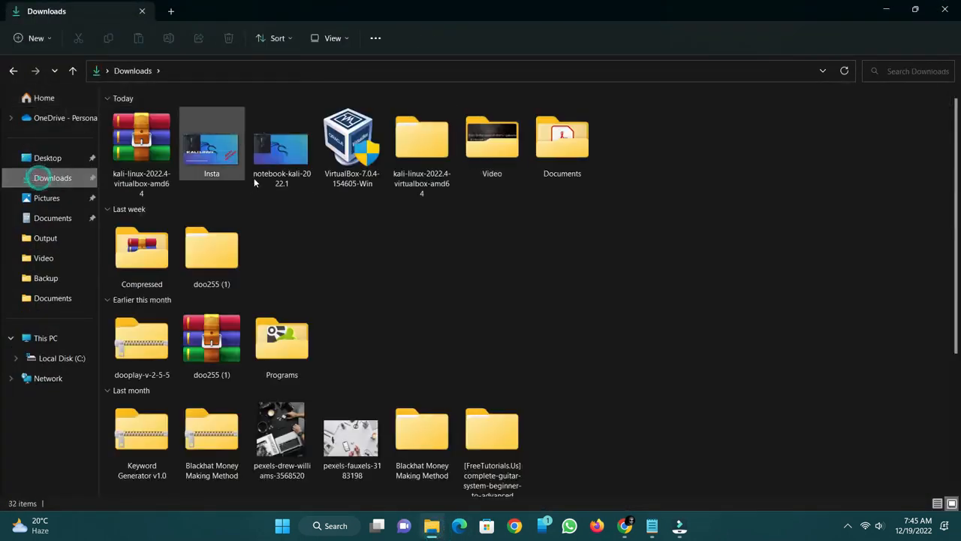
click(359, 158)
double_click(359, 157)
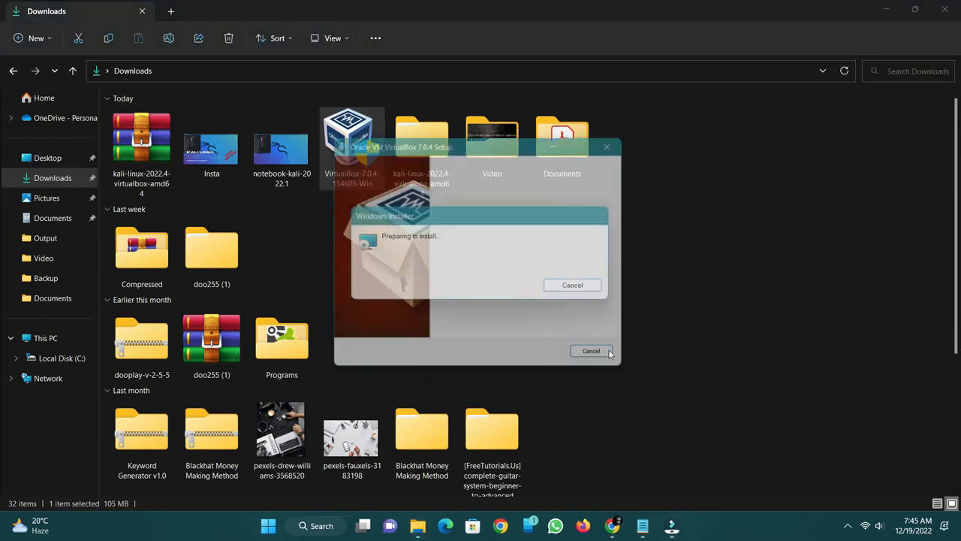
Step: Install VirtualBox 7.0.4 with the default features and location, and finish setup with the program set to start after installation
click(556, 359)
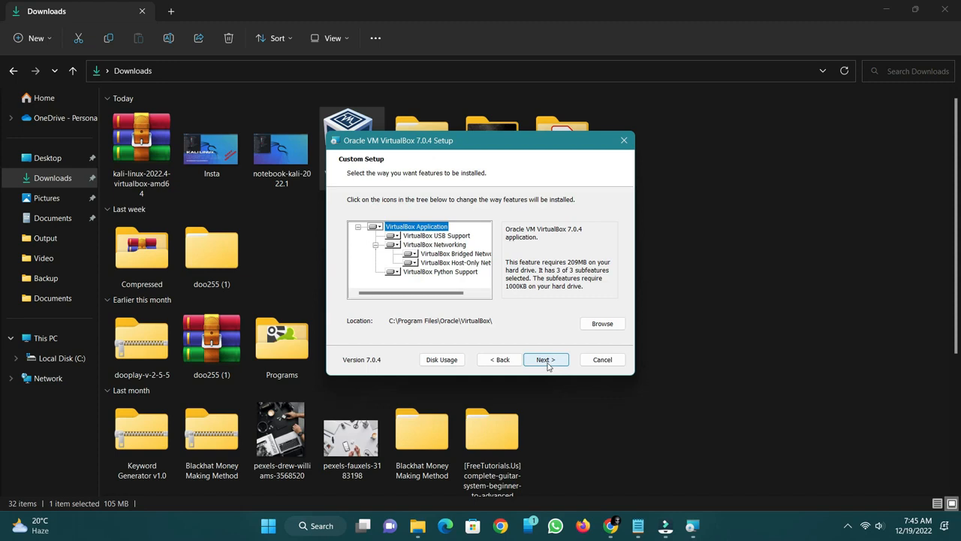
click(548, 366)
click(547, 360)
click(547, 361)
click(548, 361)
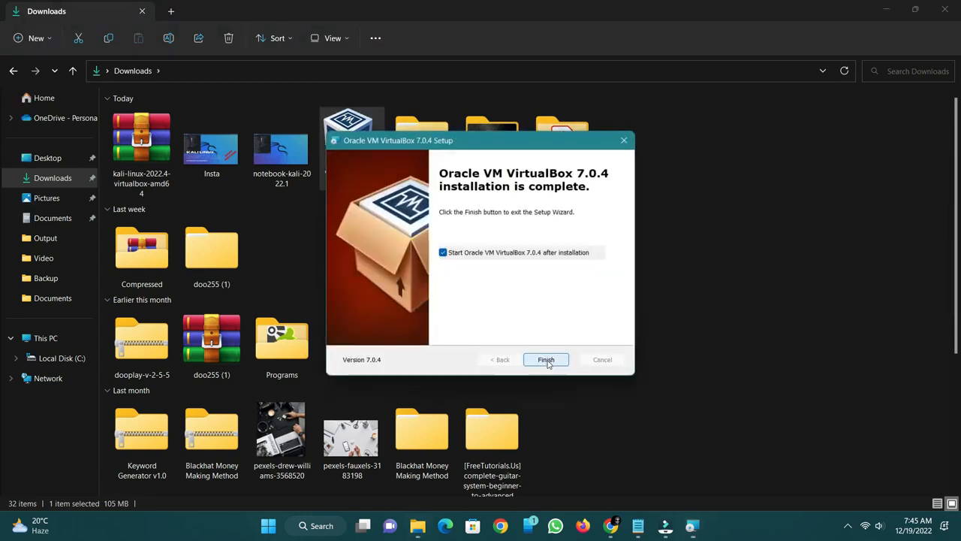
click(537, 361)
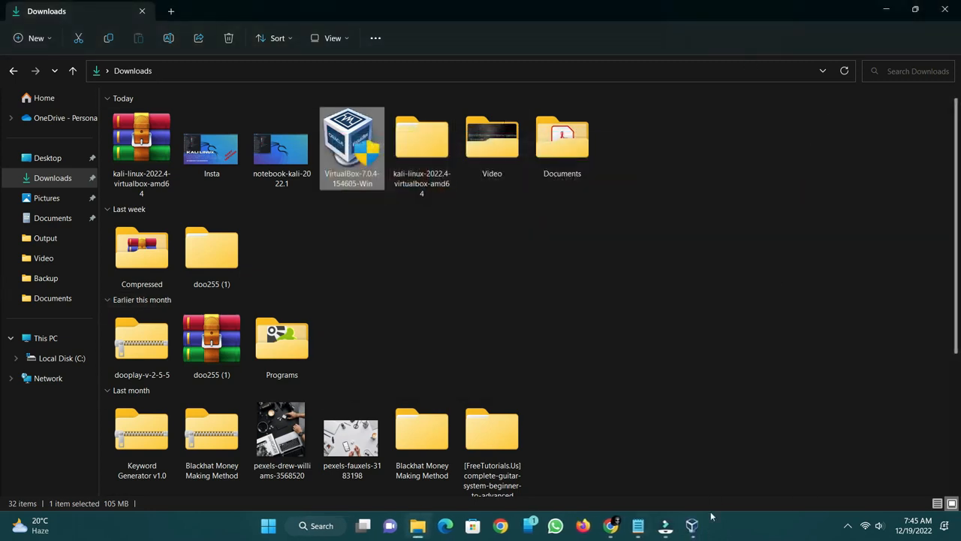
Step: Remove the existing kali-linux-2022.4-virtualbox-amd64 machine from VirtualBox Manager, deleting all its files, and close the manager
click(692, 525)
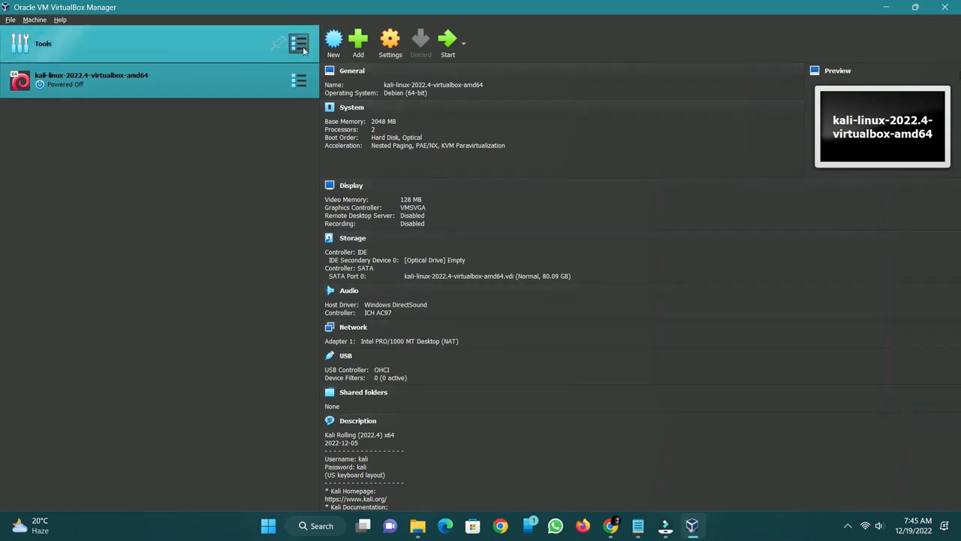
click(294, 86)
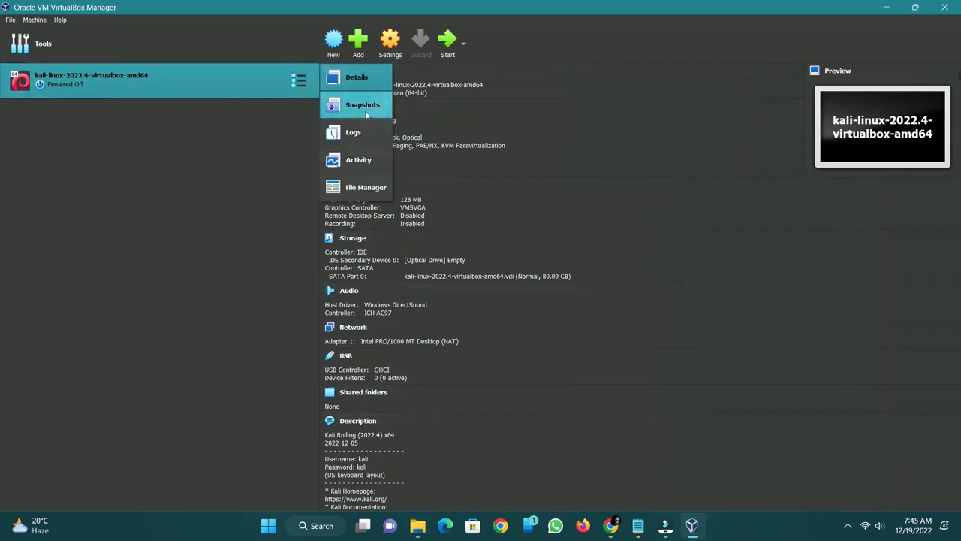
click(219, 185)
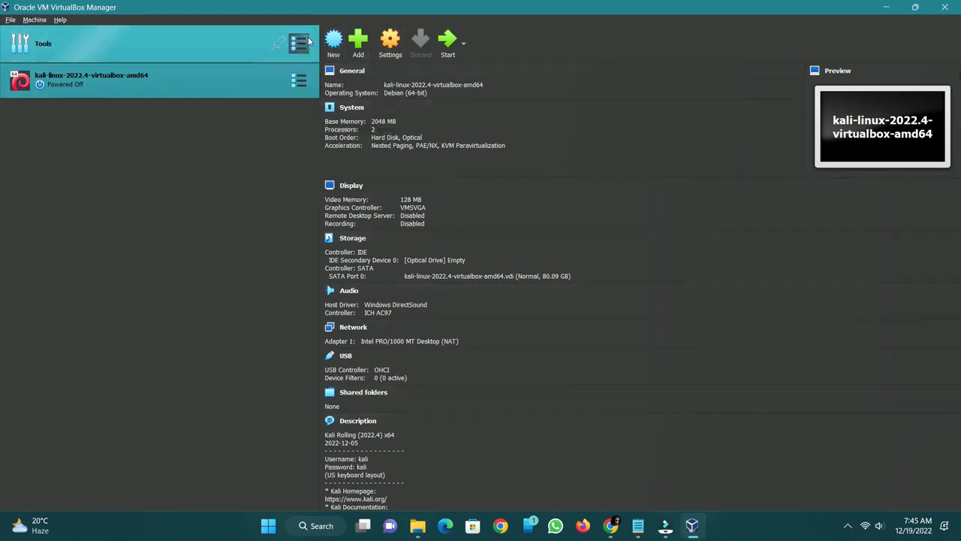
click(301, 86)
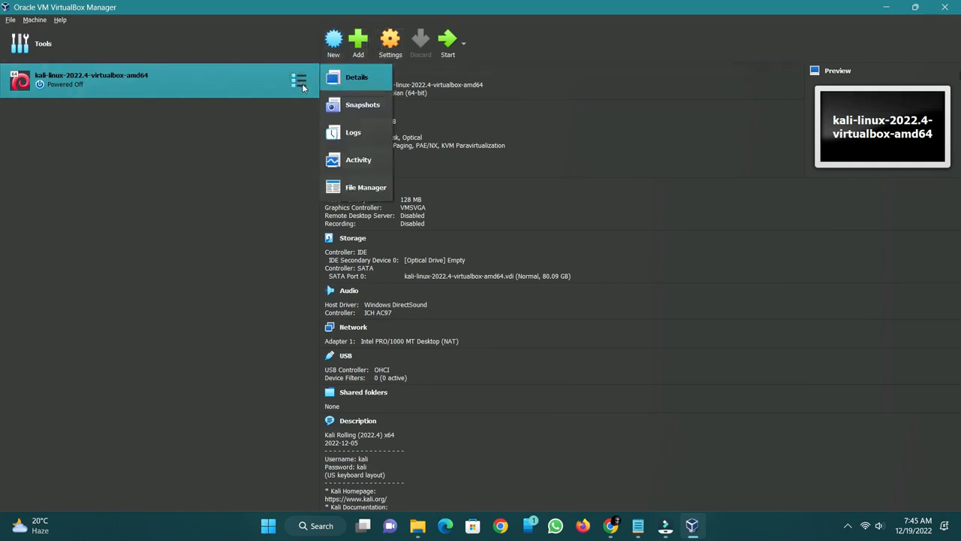
right_click(238, 83)
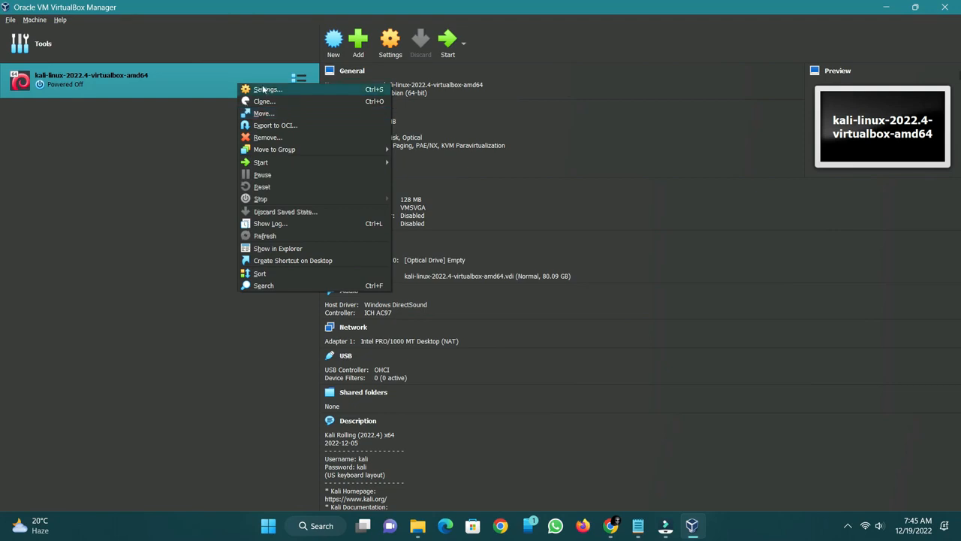
click(265, 138)
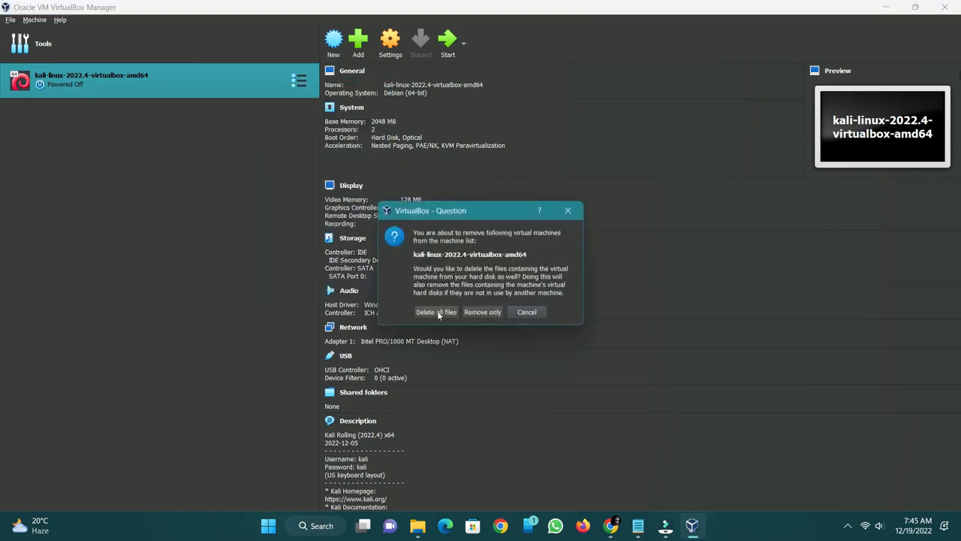
click(437, 311)
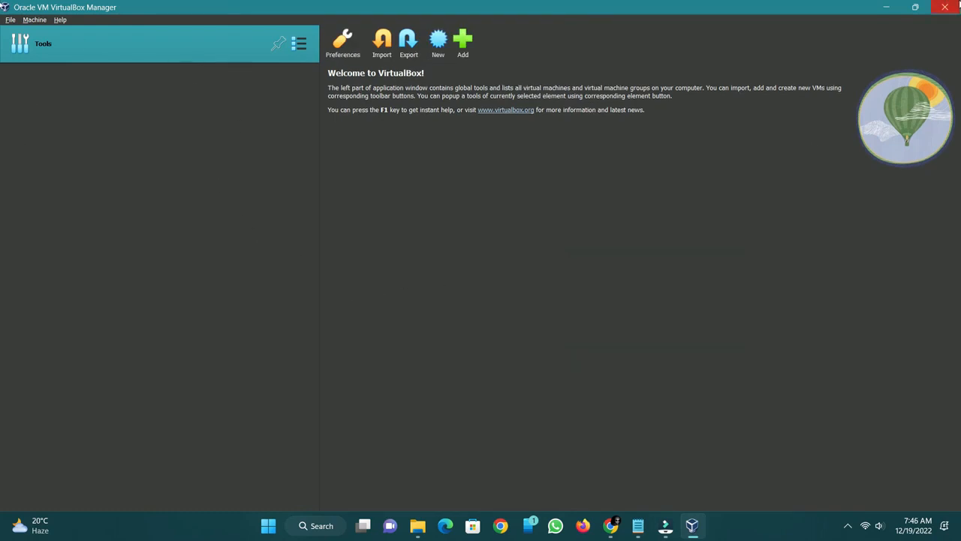
click(945, 6)
Step: Open the kali-linux-2022.4-virtualbox-amd64 archive in WinRAR and extract it to the suggested folder of the same name in Downloads
click(146, 142)
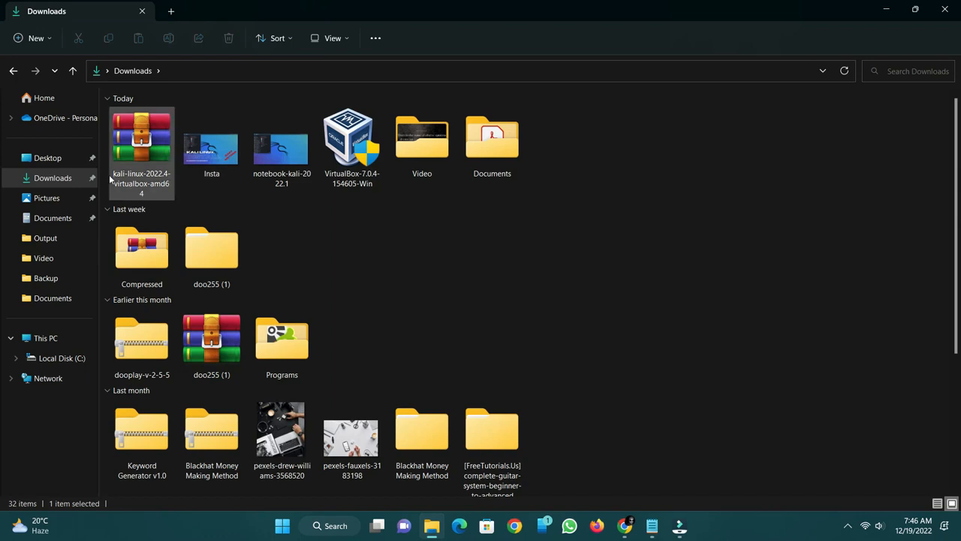
right_click(152, 136)
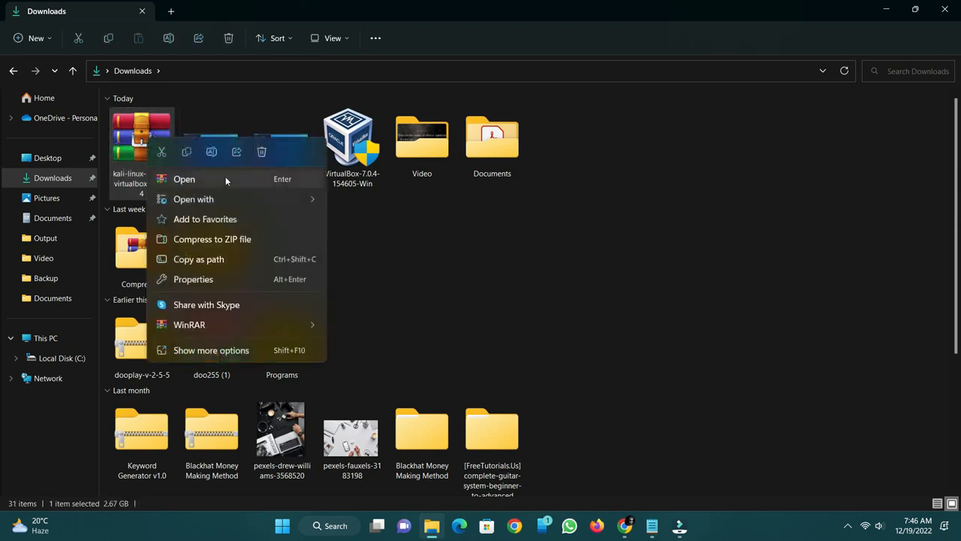
mouse_move(215, 199)
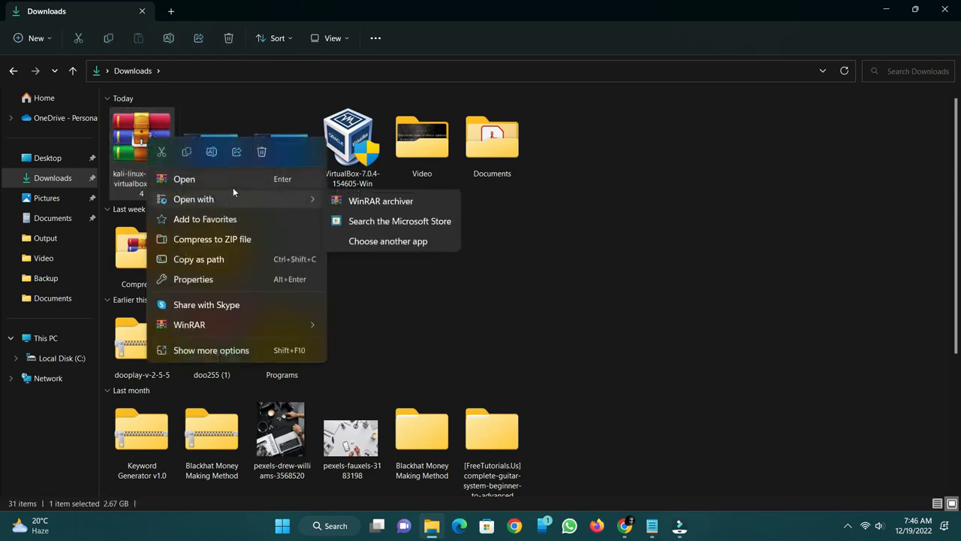
click(226, 179)
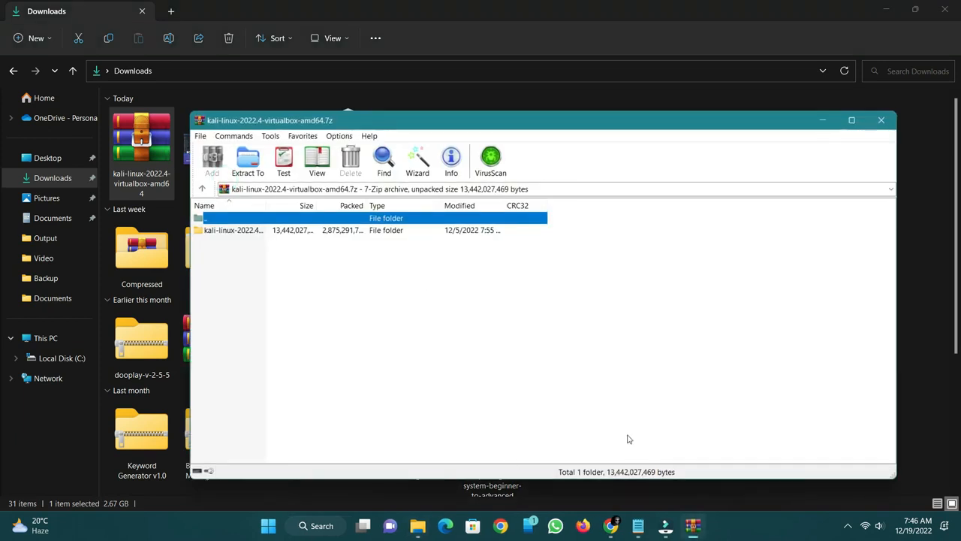
click(248, 162)
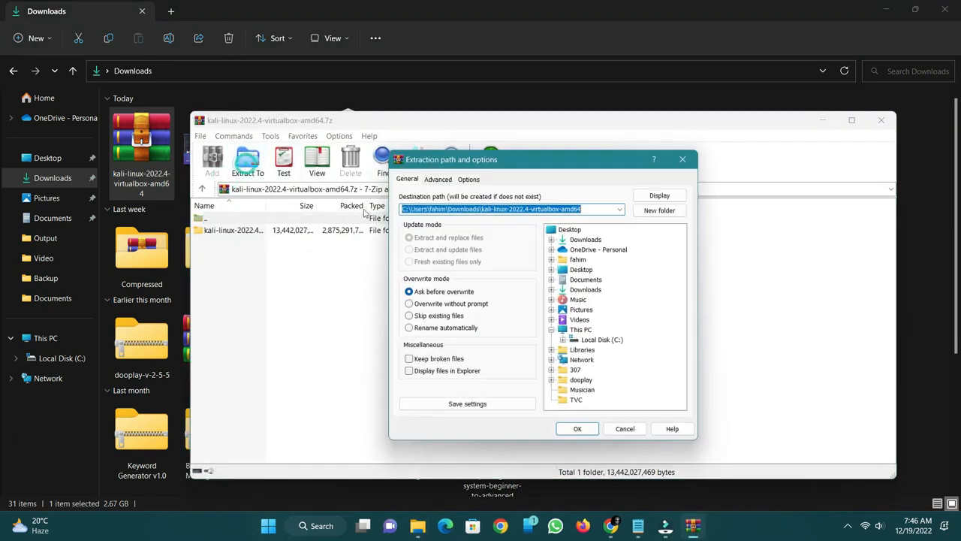
click(578, 428)
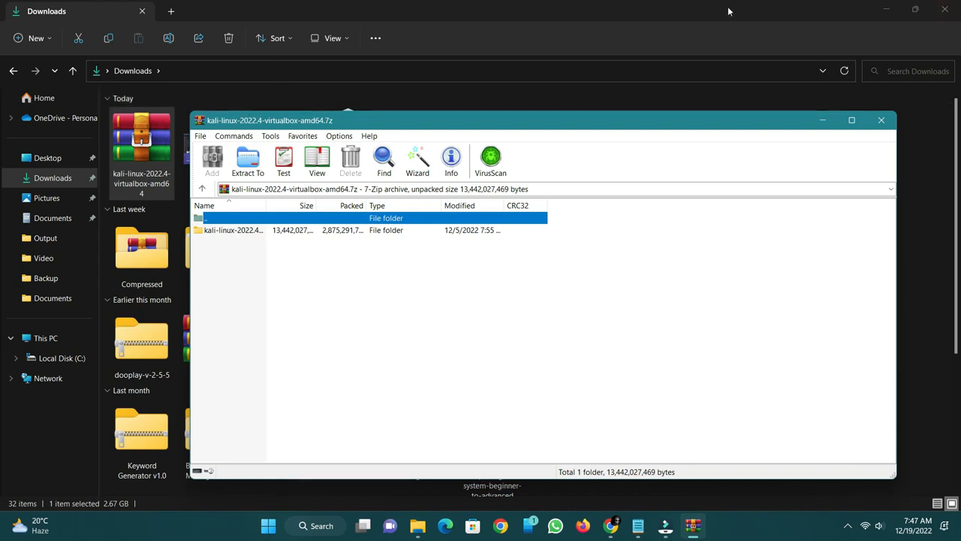
Step: Close the archive window and open the inner kali-linux-2022.4-virtualbox-amd64 folder inside the extracted folder in Downloads
click(882, 120)
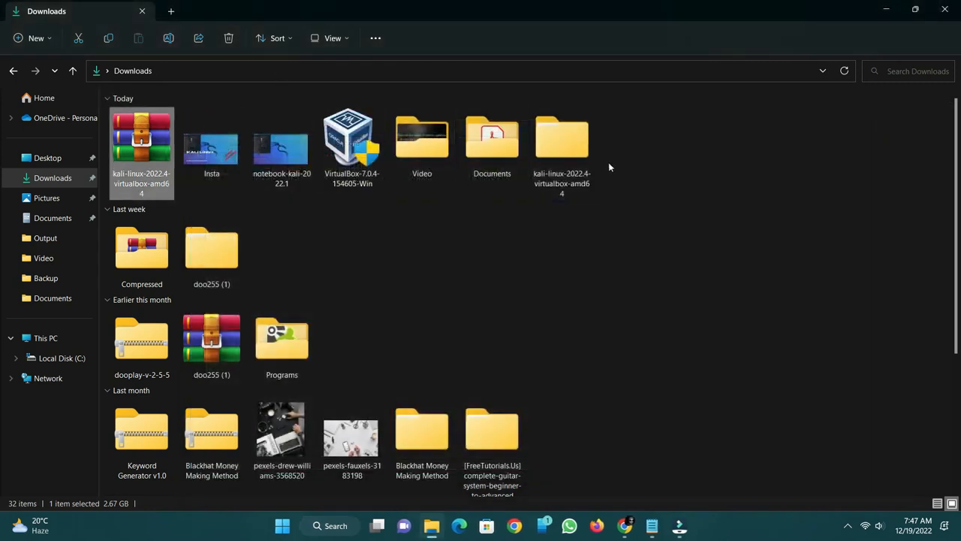
click(570, 171)
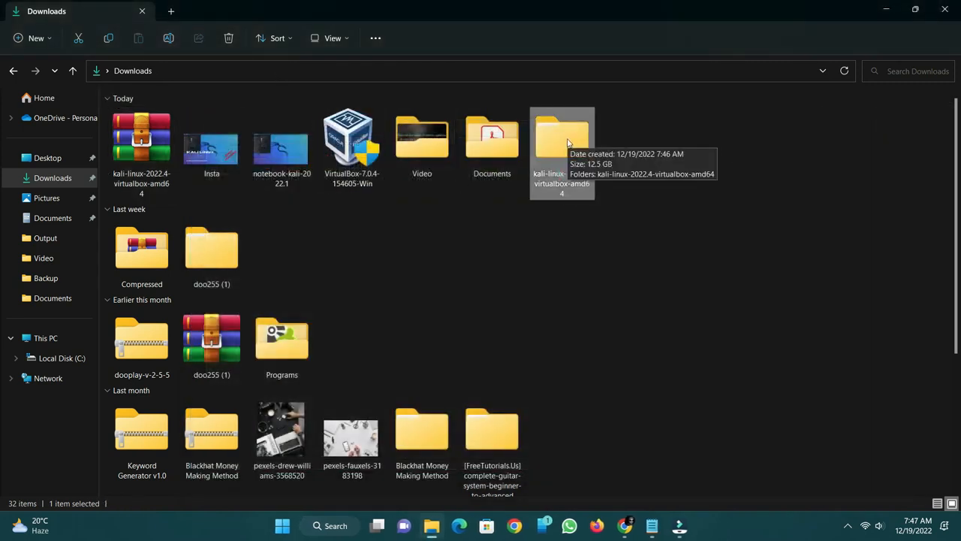
double_click(568, 141)
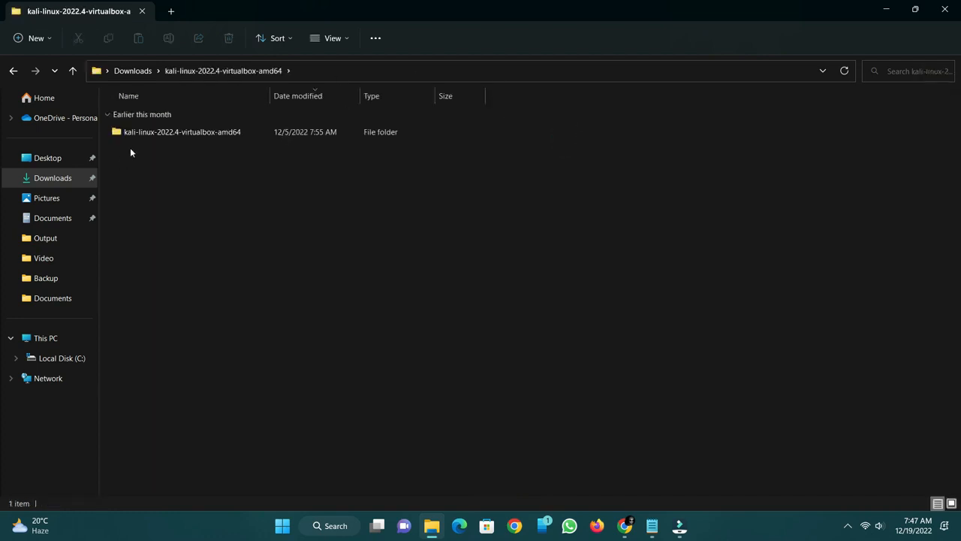
double_click(187, 131)
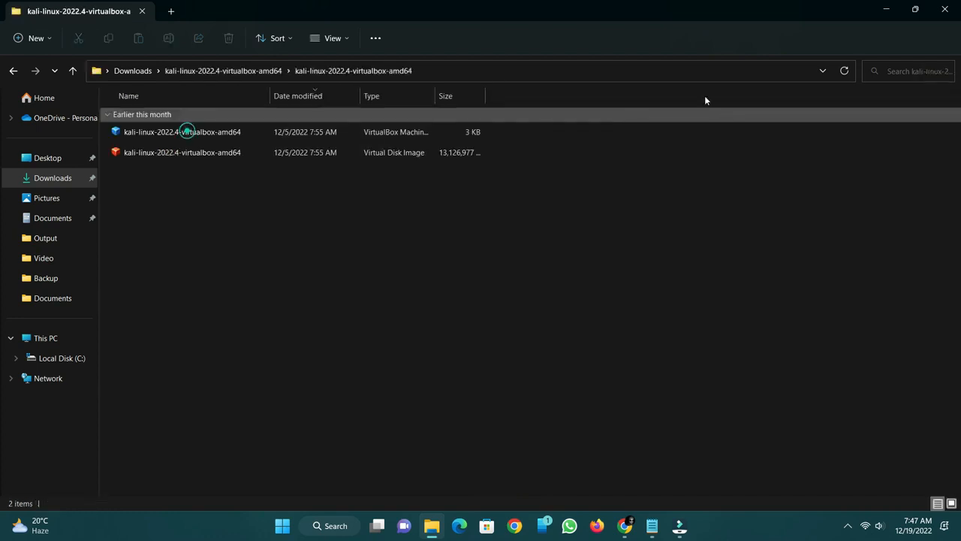
Step: Add the Kali machine to VirtualBox by opening the extracted VirtualBox machine definition file, not the virtual disk image
click(228, 129)
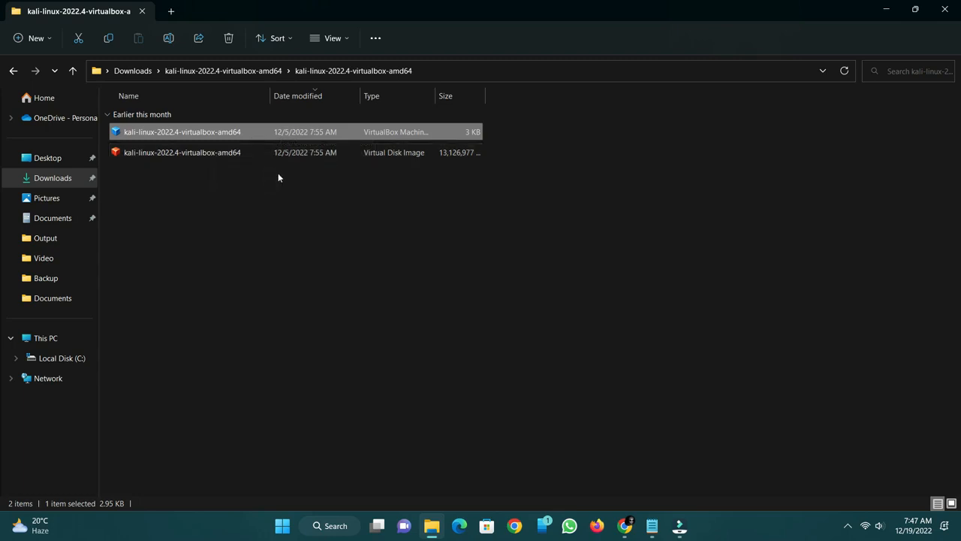
click(284, 152)
click(327, 131)
right_click(202, 129)
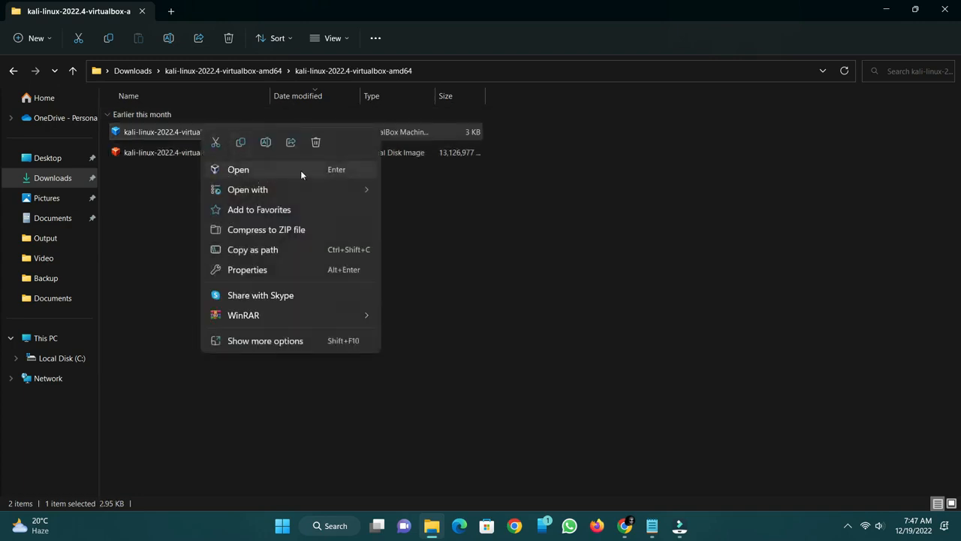
click(165, 187)
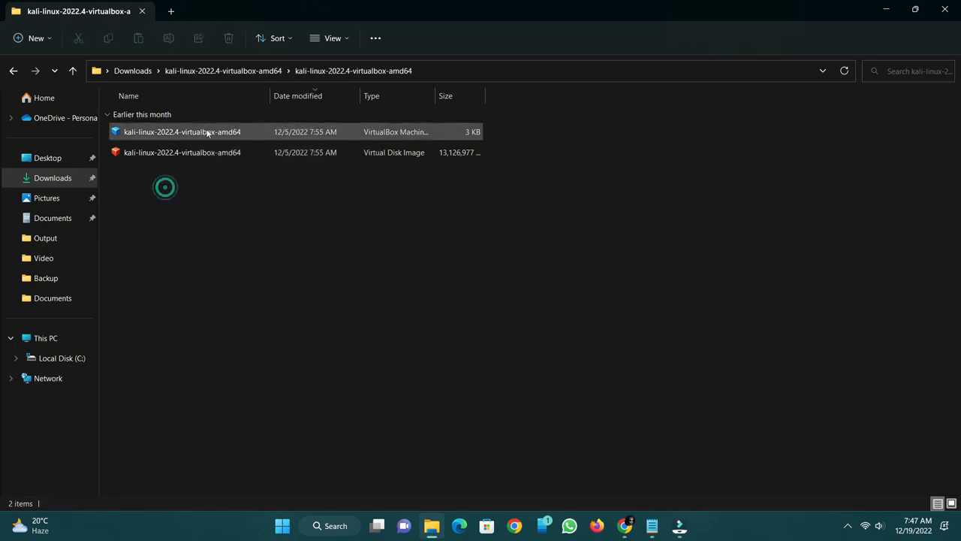
click(209, 135)
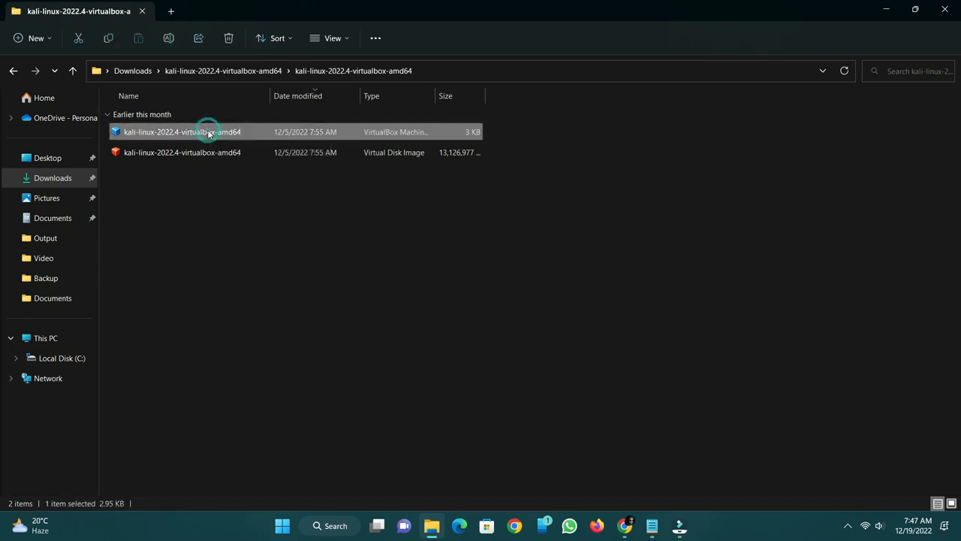
double_click(209, 133)
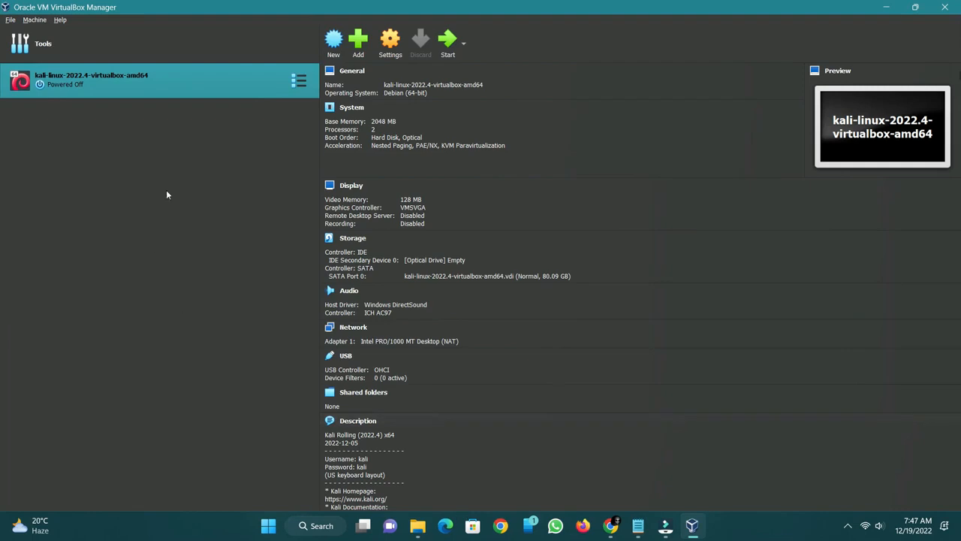
Step: Review the Kali machine's details, then open its settings and examine the general Advanced, Description and Disk Encryption options
scroll(630, 328, down, 2)
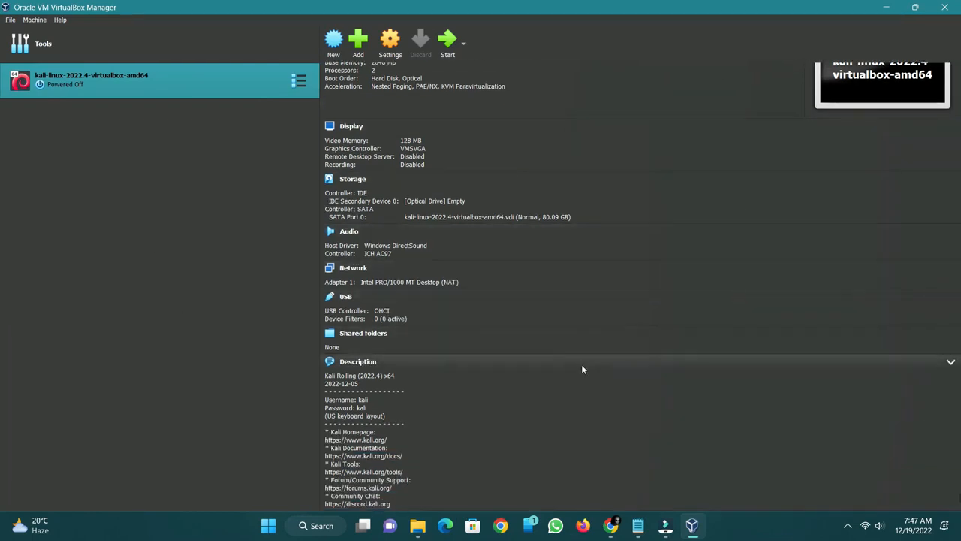
scroll(570, 354, up, 2)
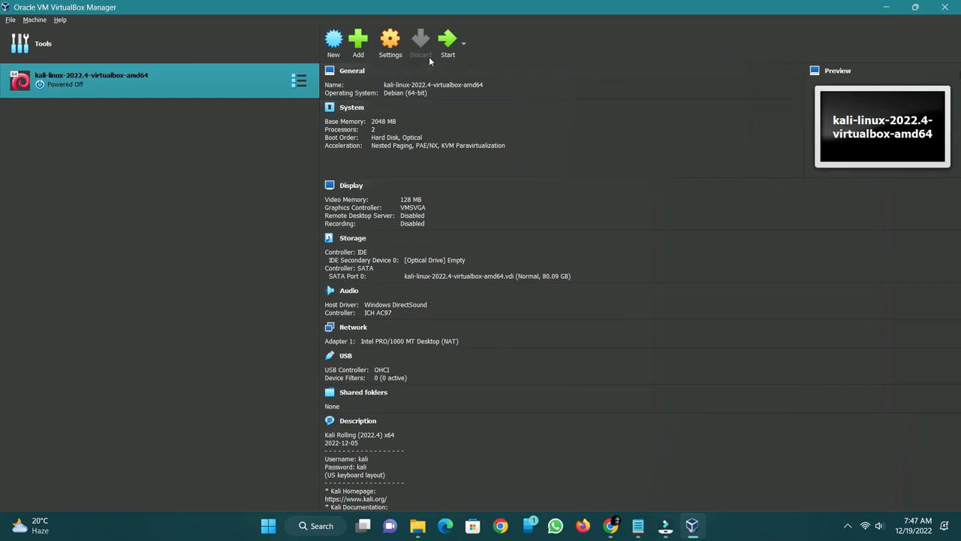
click(390, 44)
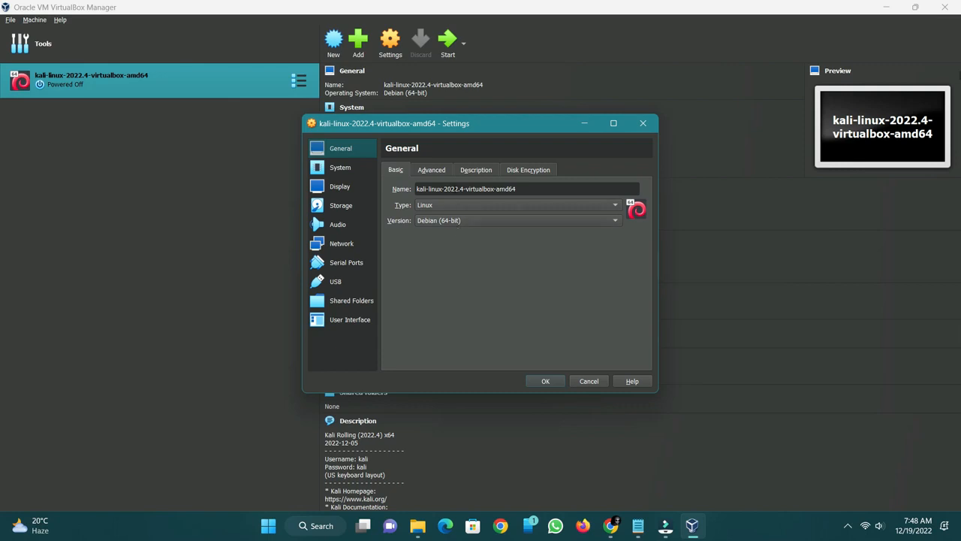
click(440, 172)
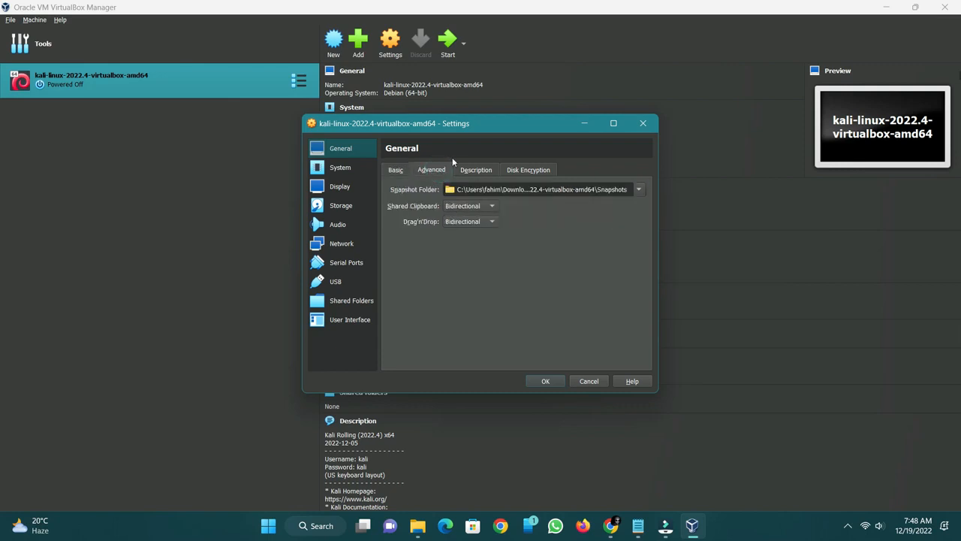
click(485, 170)
scroll(511, 270, down, 2)
click(518, 172)
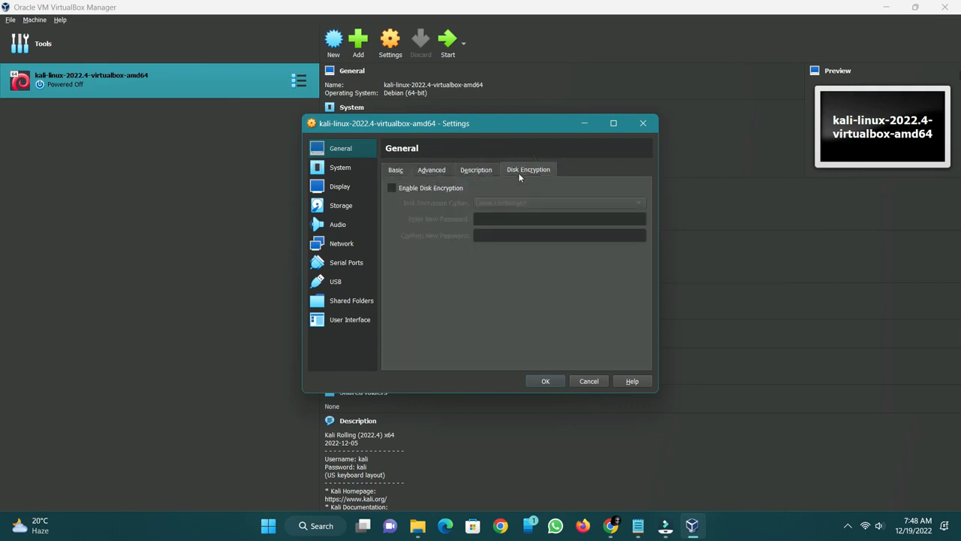
Step: Set the Kali machine's base memory to 4096 MB and its processor count to 4
click(342, 168)
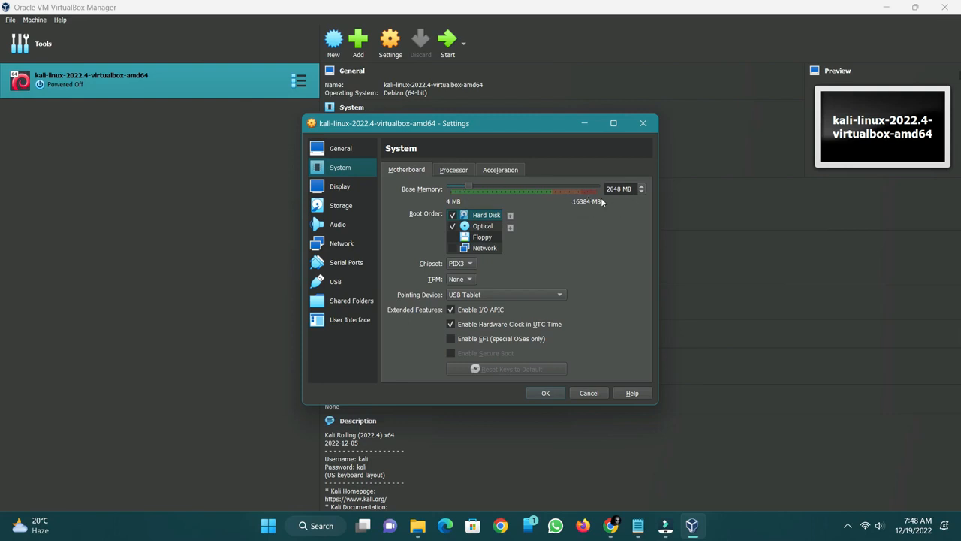
click(470, 188)
drag(473, 183, 485, 183)
click(451, 169)
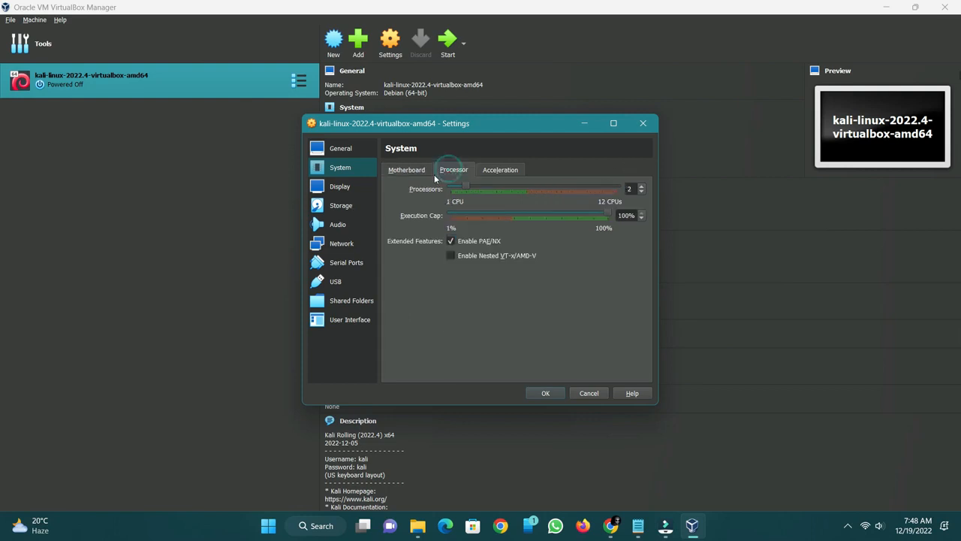
click(641, 185)
click(641, 186)
Step: Attach network Adapter 1 to Bridged Adapter using the TP-Link Wireless USB Adapter, and save the machine settings
click(342, 244)
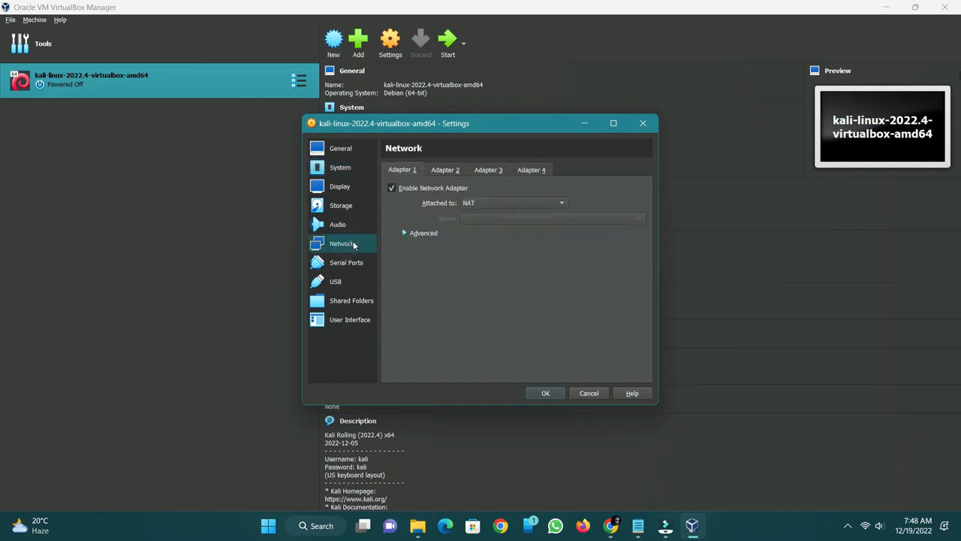
click(445, 169)
click(489, 169)
click(532, 169)
click(402, 169)
click(487, 203)
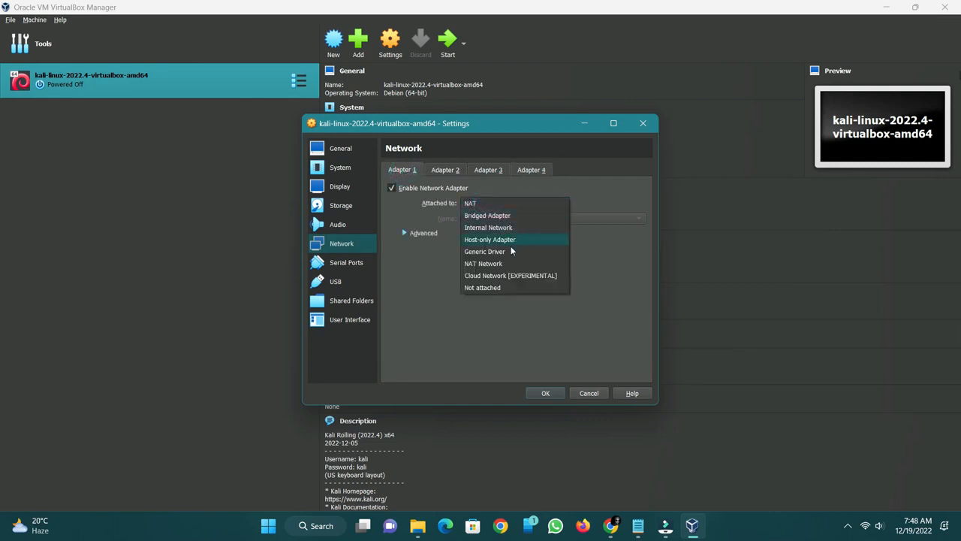
click(502, 216)
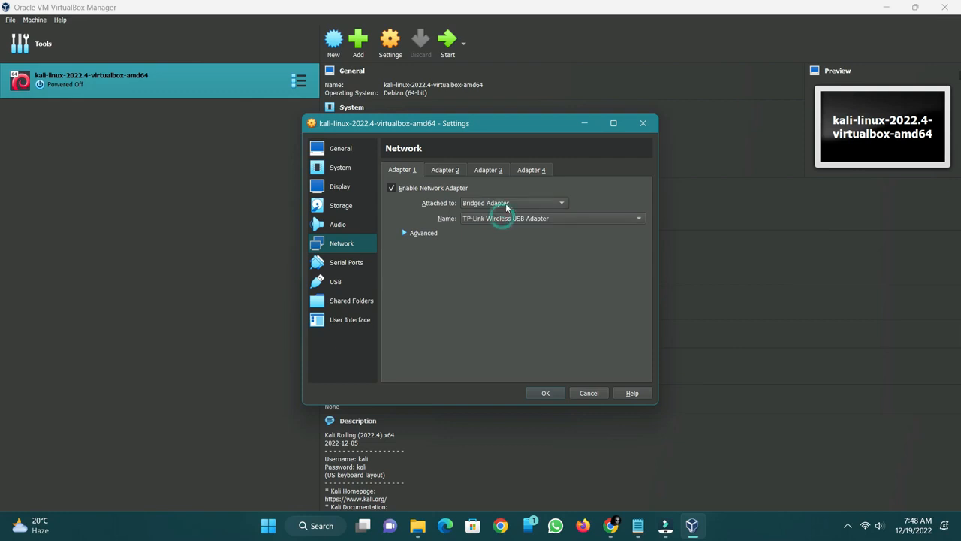
click(531, 218)
click(531, 216)
click(546, 395)
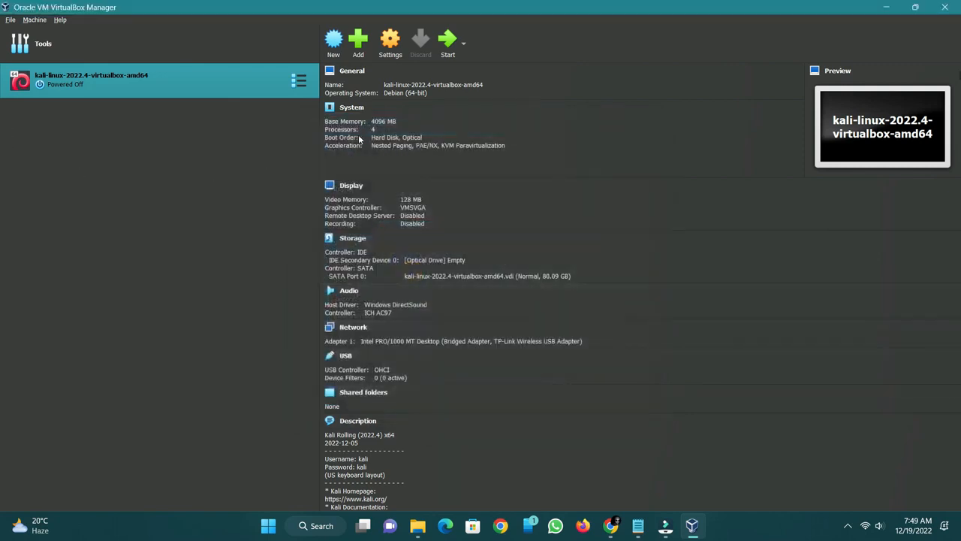
Step: Start the Kali machine, boot the Kali GNU/Linux entry, and dismiss the keyboard capture and mouse integration notices
click(443, 45)
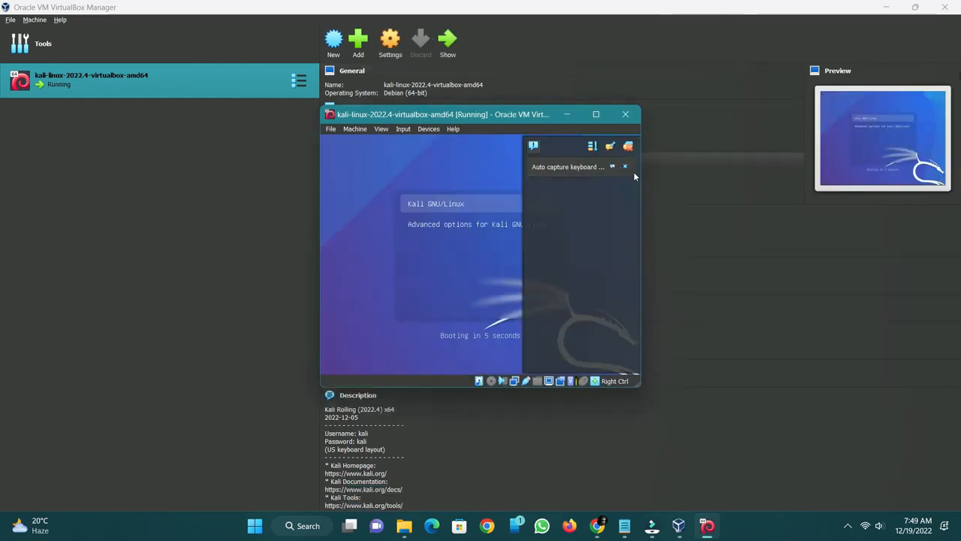
click(626, 167)
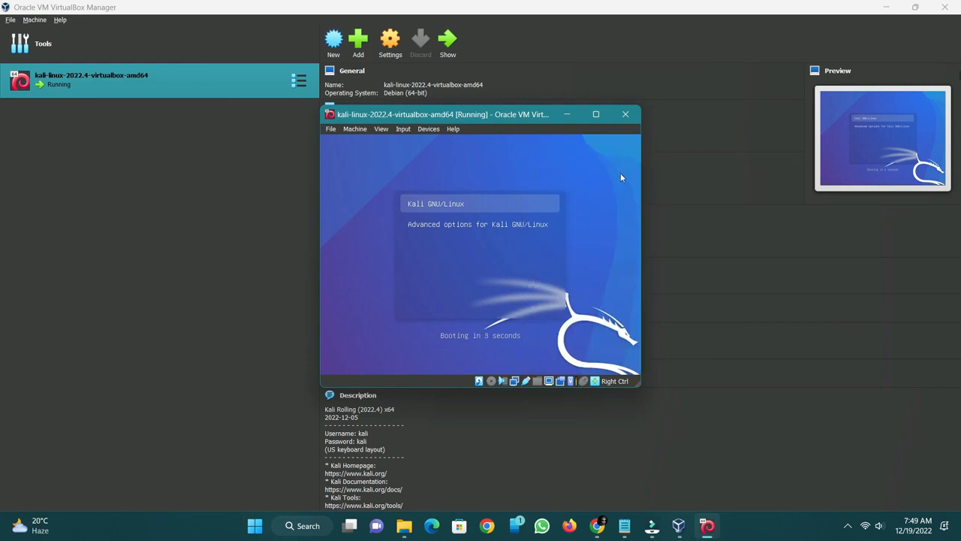
key(Down)
key(Up)
key(Return)
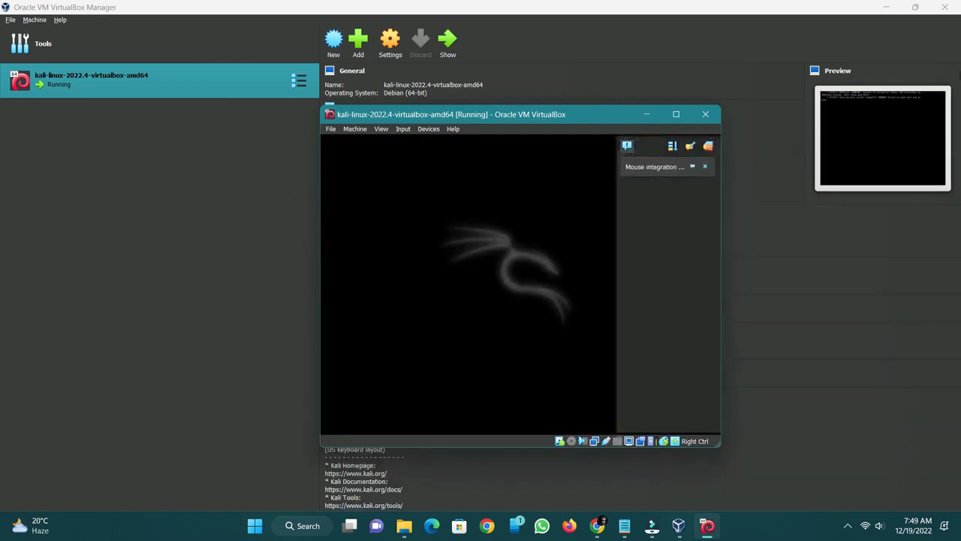
click(706, 167)
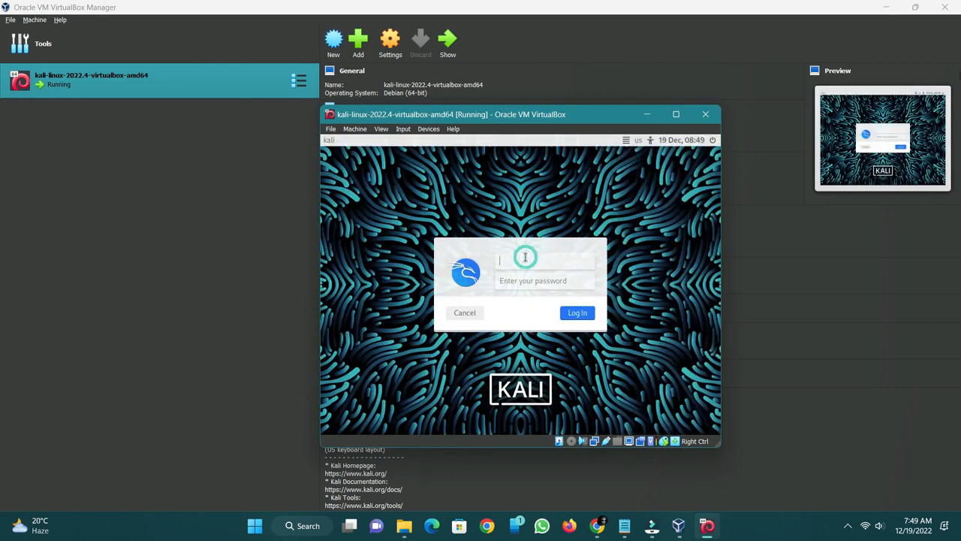
Step: Log in to Kali with username kali and the account password, checking the default credentials in the machine's description
text(kali)
click(520, 278)
text(k)
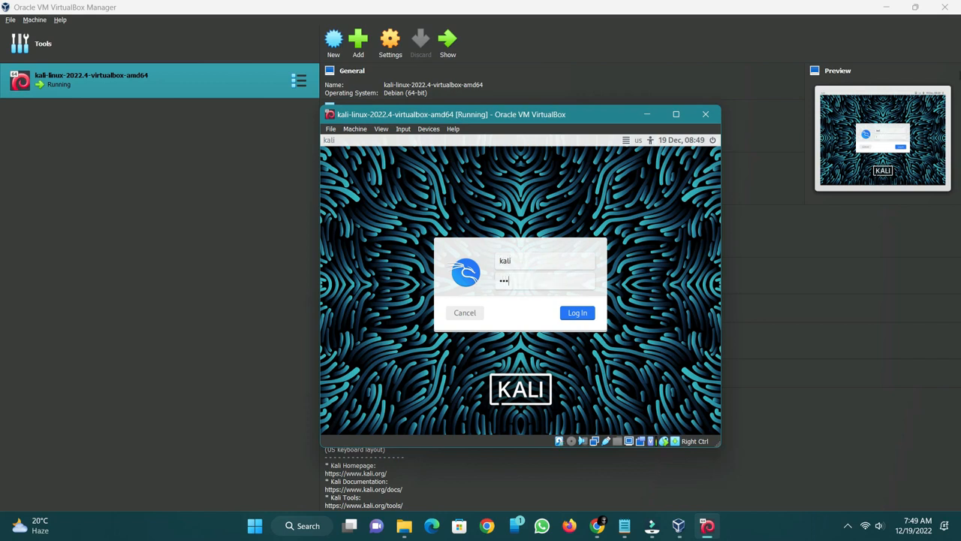
click(646, 115)
scroll(442, 366, down, 1)
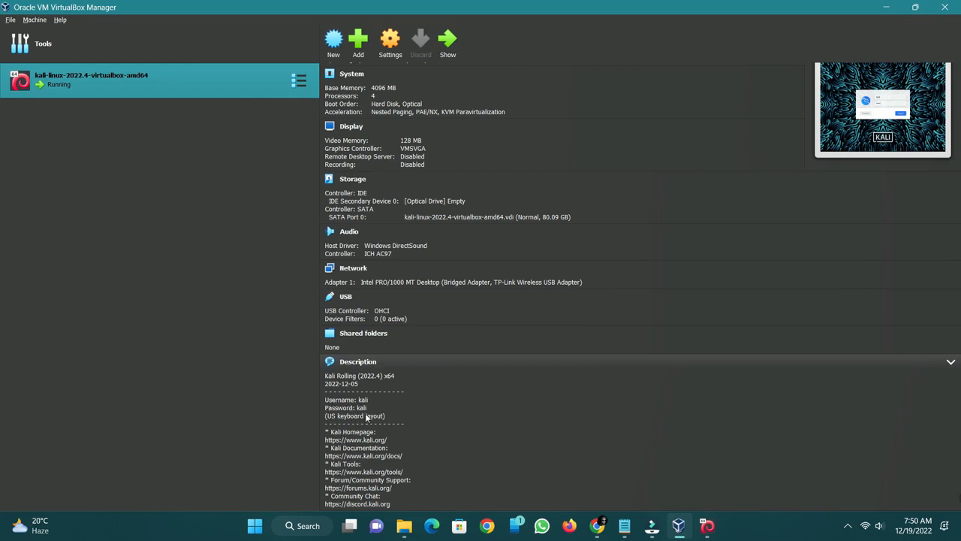
scroll(406, 416, up, 1)
scroll(404, 416, down, 1)
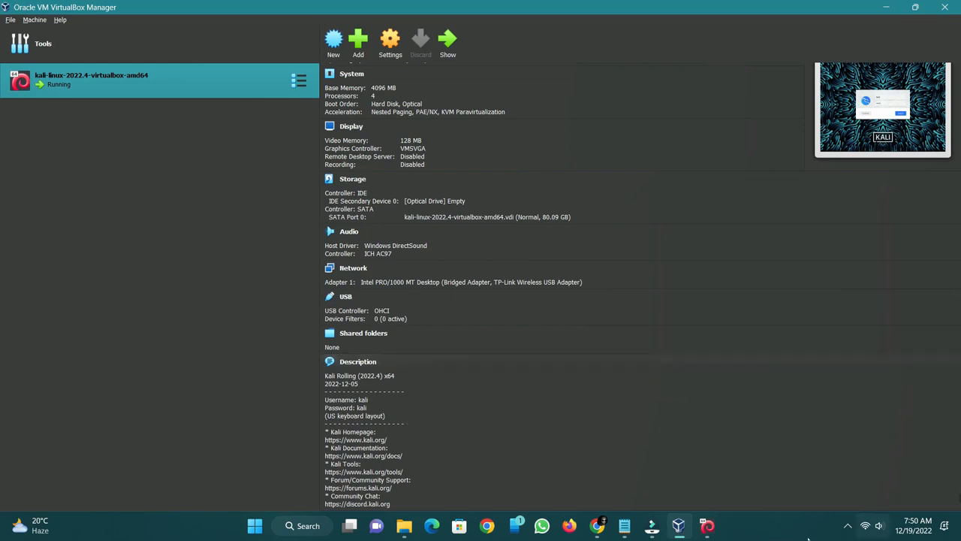
click(711, 529)
click(568, 319)
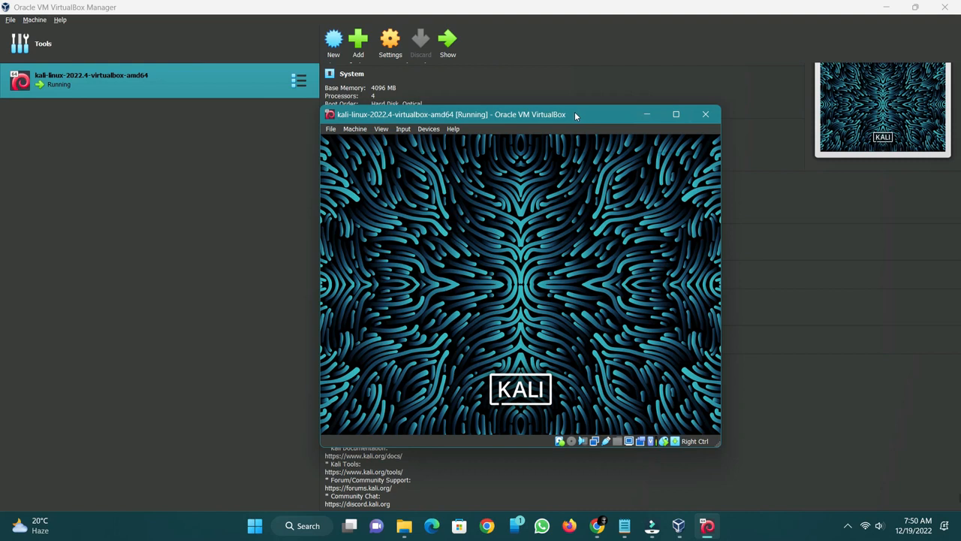
Step: Maximize the Kali machine window and check the guest's wired network connection options without changing them
drag(575, 113, 597, 86)
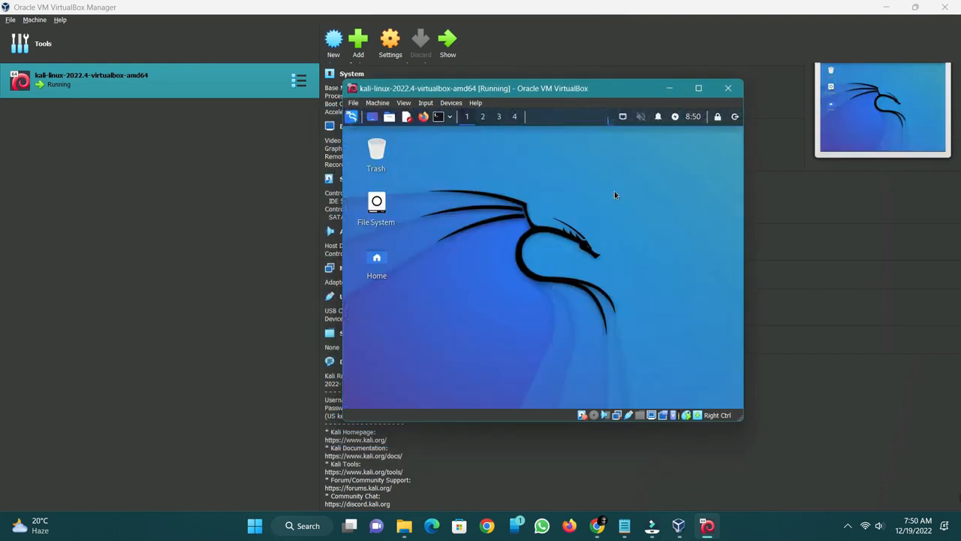
click(699, 88)
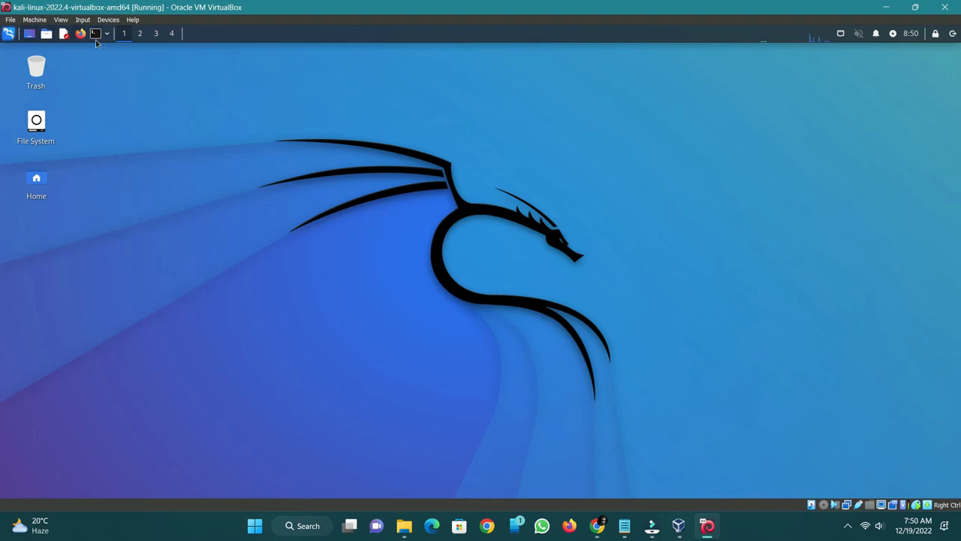
click(841, 33)
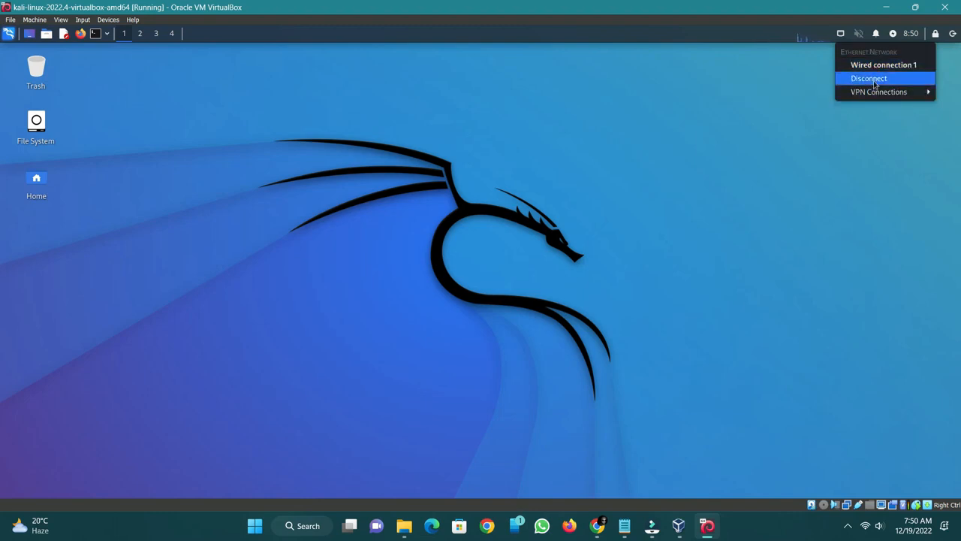
click(397, 126)
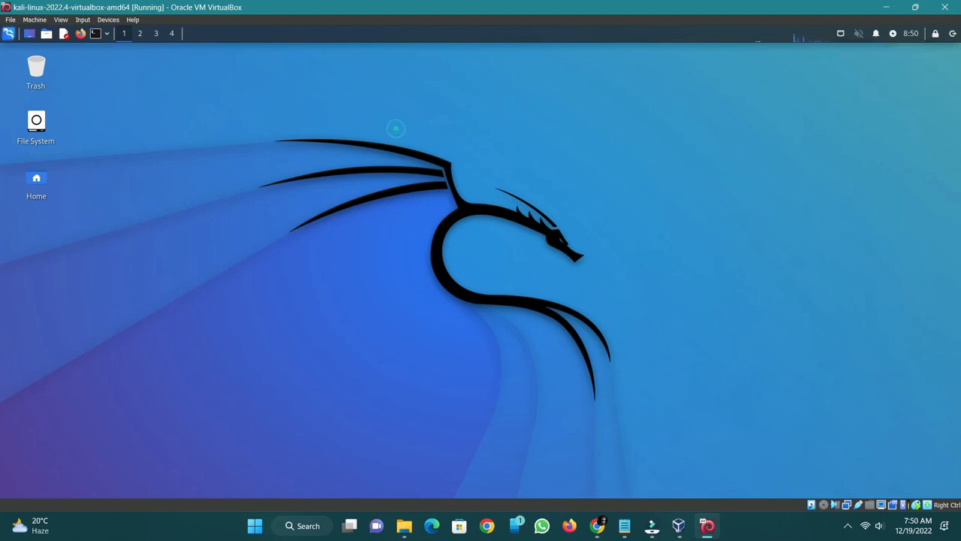
Step: Open a Kali terminal, move it toward the middle of the desktop, and list the home directory with ls
click(95, 33)
drag(192, 86, 432, 93)
click(399, 126)
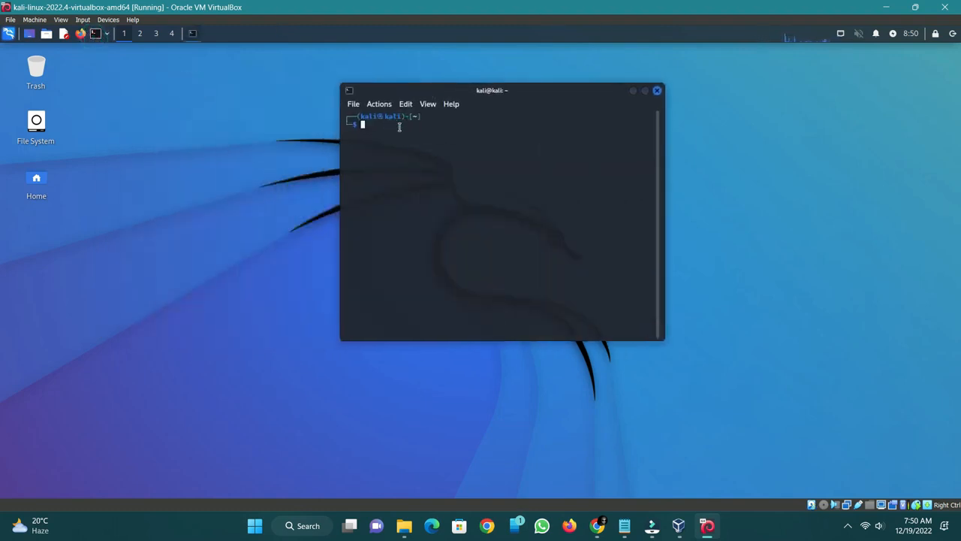
text(ls)
key(Return)
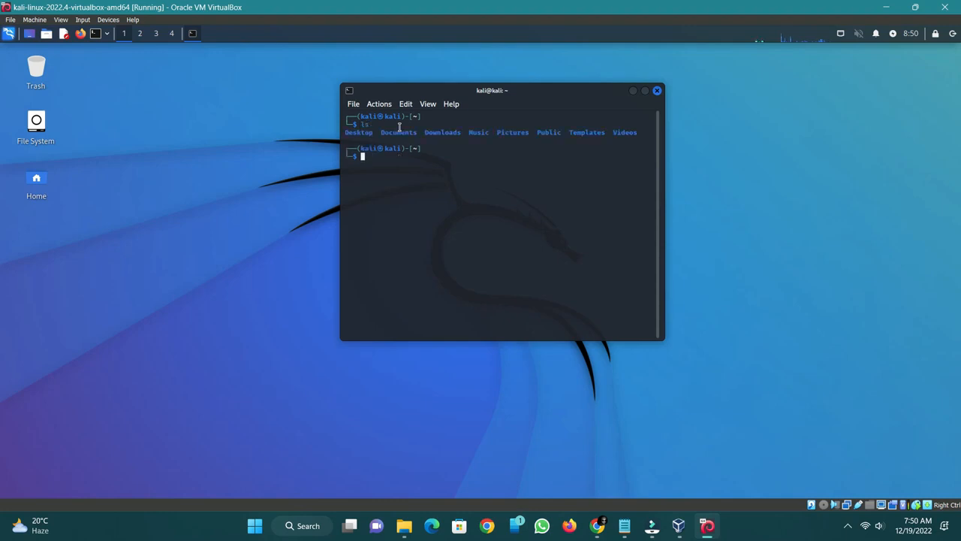
Step: Change to the Desktop directory with cd Desktop and list its contents with ls
text(cd Desktio)
key(BackSpace)
text(op)
key(Return)
text(ls)
key(Return)
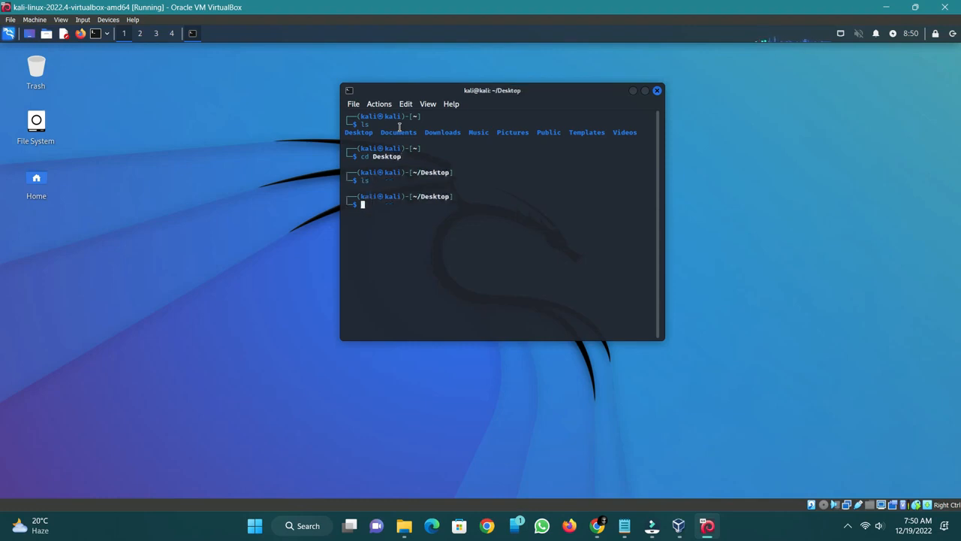
Step: Return to the home directory with cd .., list its contents with ls, and close the terminal with exit
text(cd)
key(Left)
key(Left)
key(Right)
text(..)
key(Return)
text(l)
key(Return)
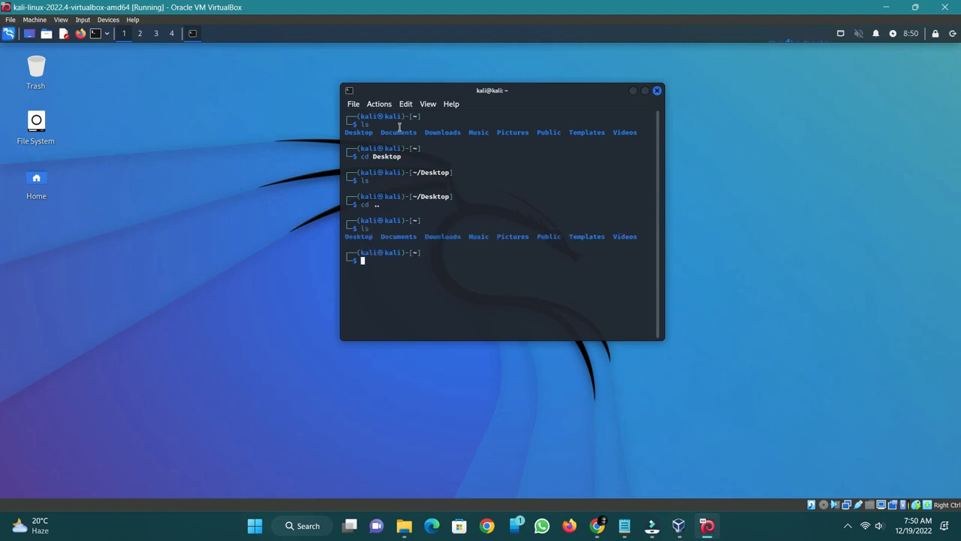
text(exit)
key(Return)
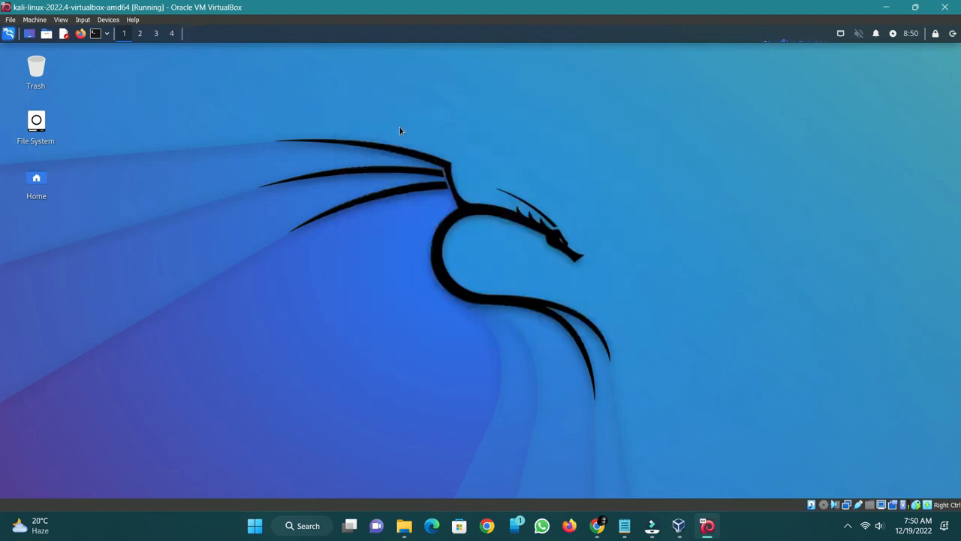
Step: Look through the tool categories and settings entries in Kali's applications list
click(6, 33)
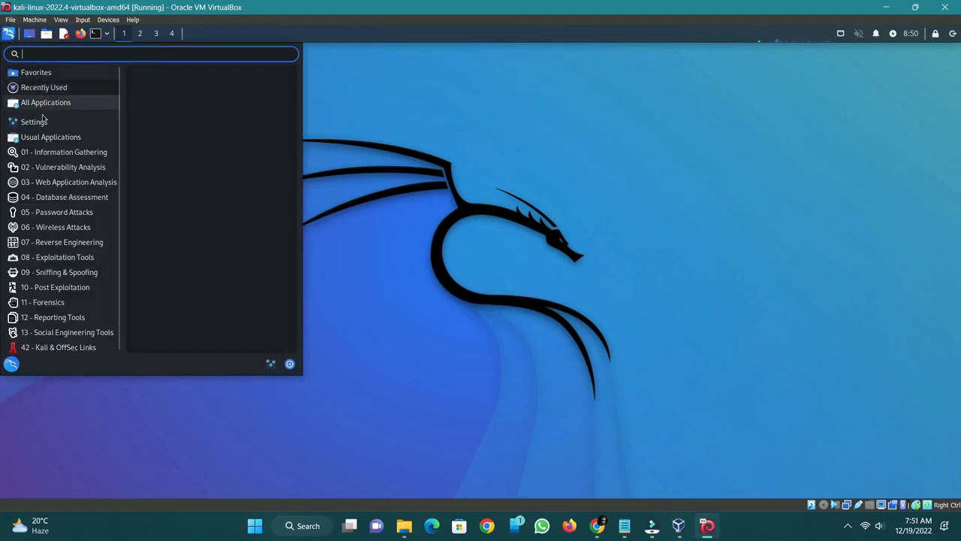
mouse_move(41, 329)
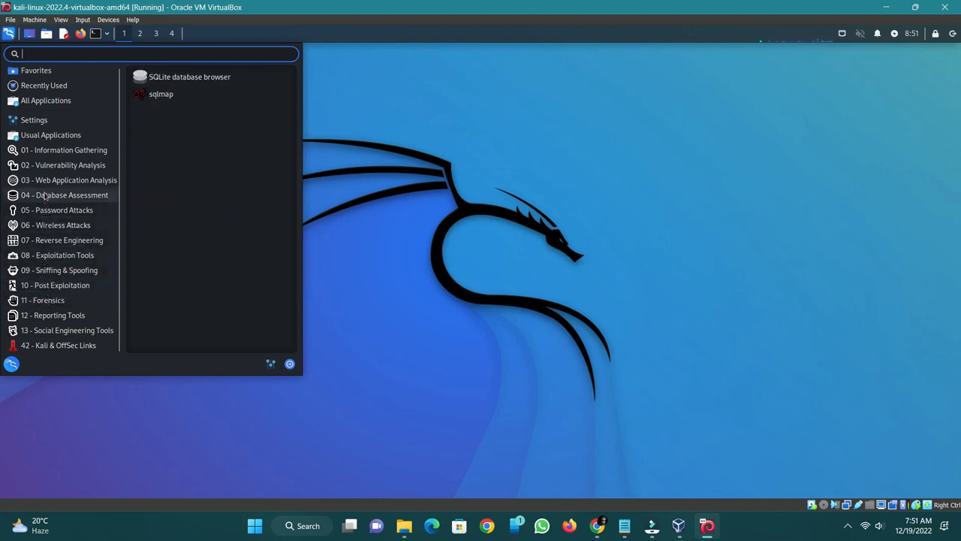
mouse_move(51, 126)
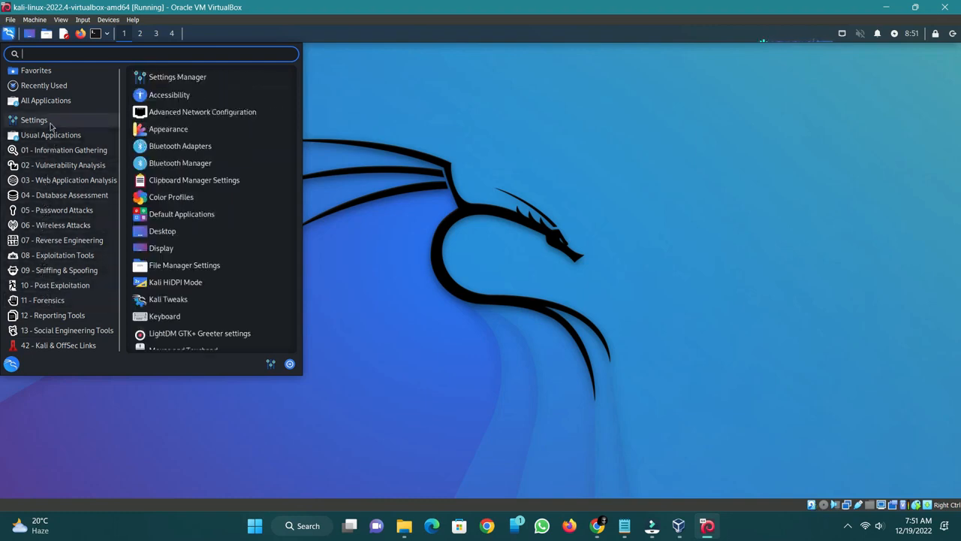
Step: Test the internet connection by browsing the YouTube home page in Kali's Firefox, and close the browser
click(81, 34)
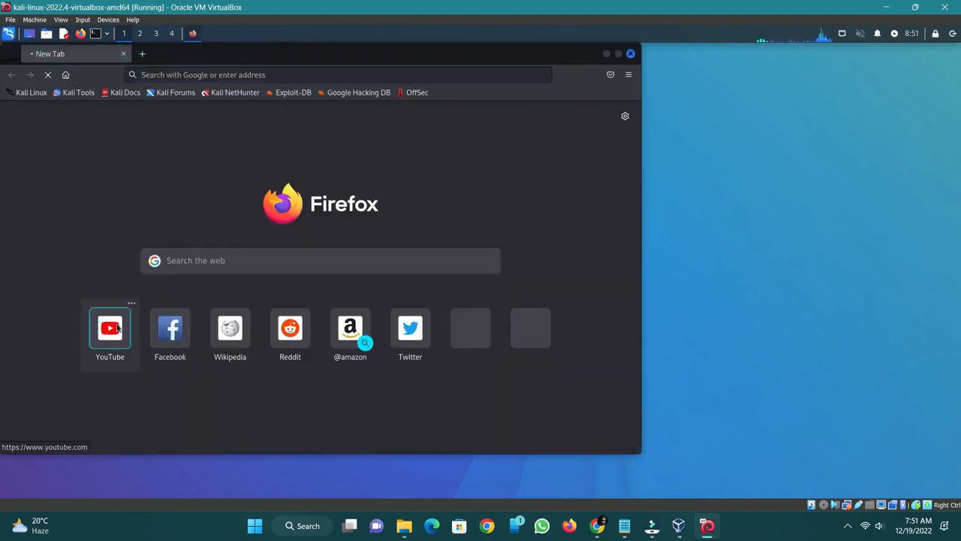
click(110, 328)
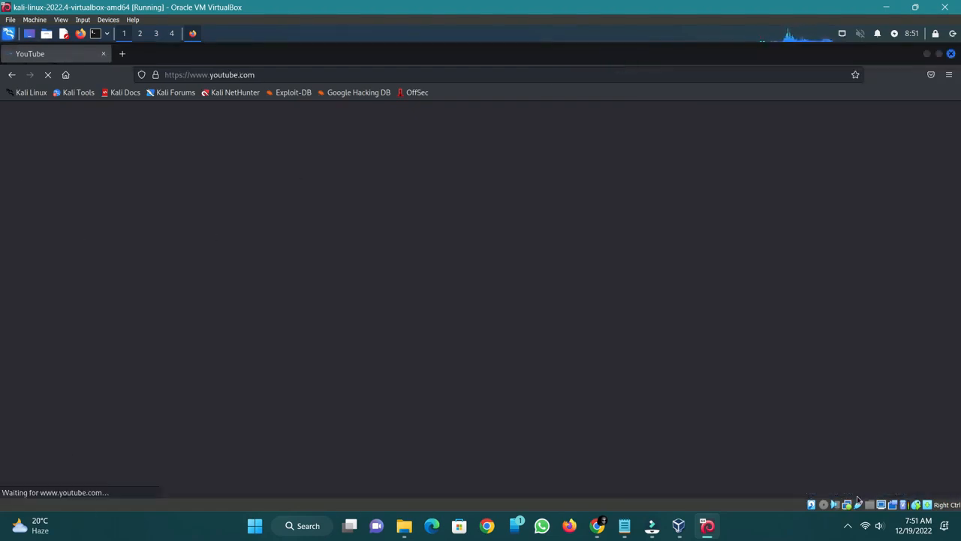
scroll(436, 344, down, 2)
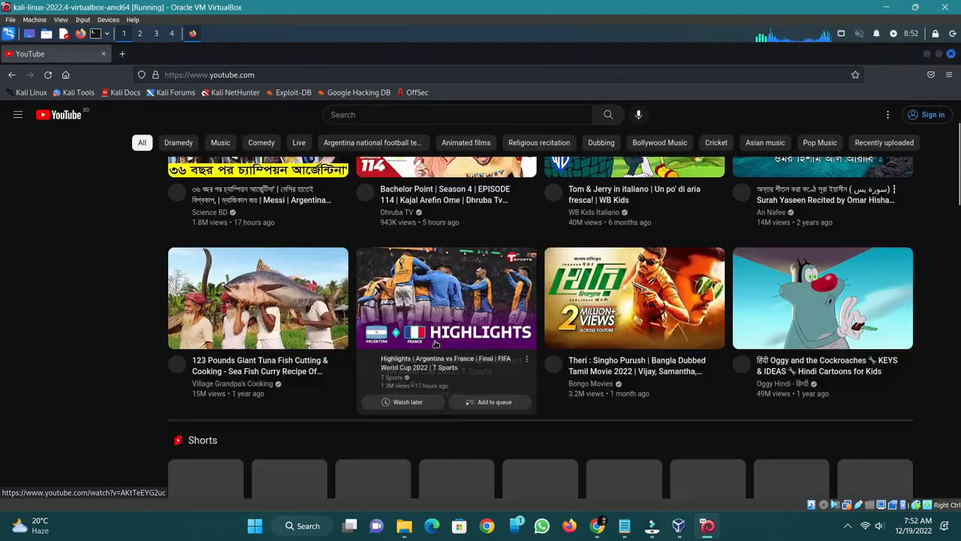
scroll(436, 346, down, 5)
scroll(436, 346, up, 4)
click(951, 53)
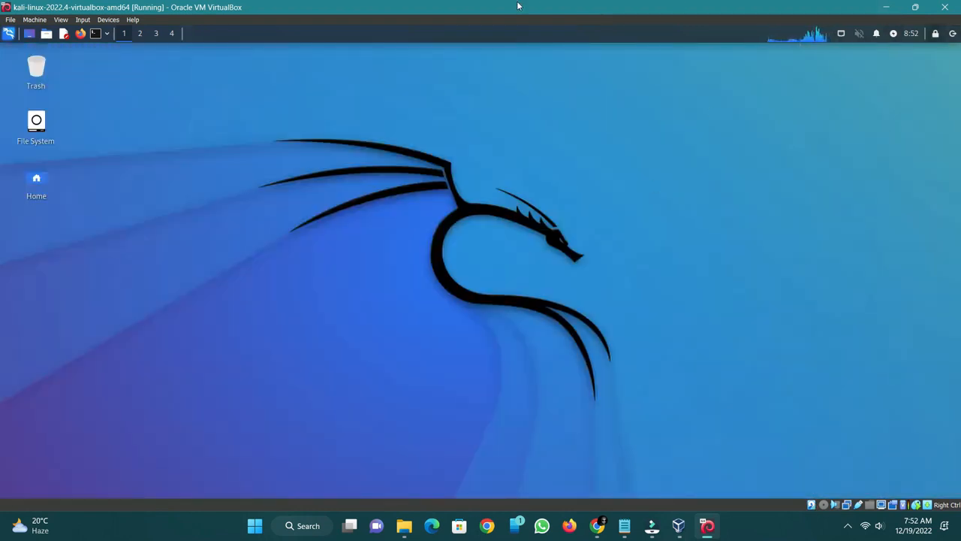
Step: Shut down the Kali guest and select the kali-linux-2022.4-virtualbox-amd64 machine in the VirtualBox Manager
click(951, 34)
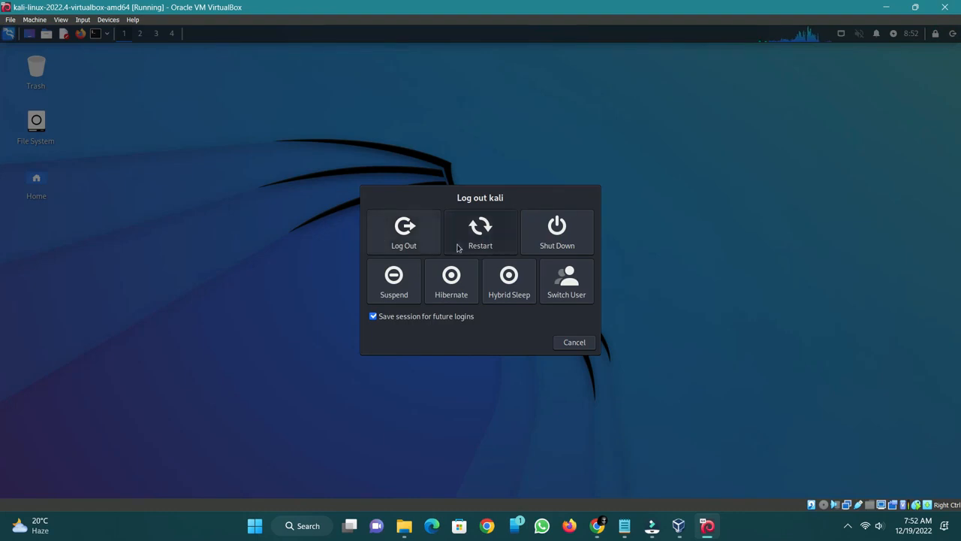
click(590, 235)
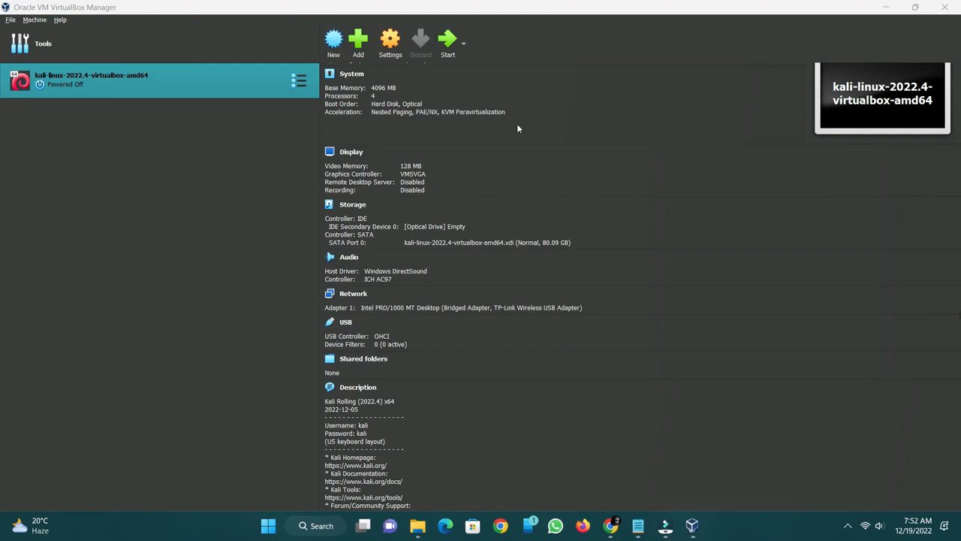
click(133, 255)
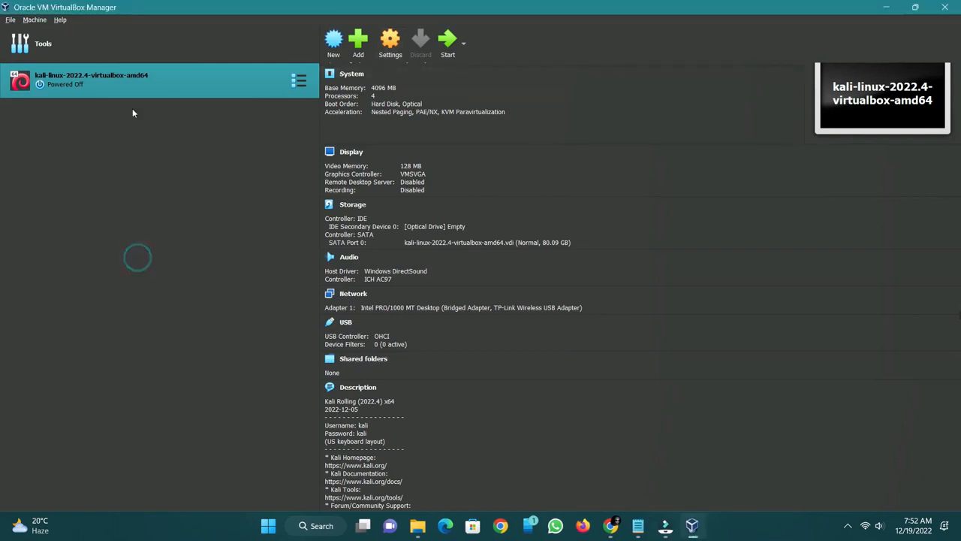
click(163, 79)
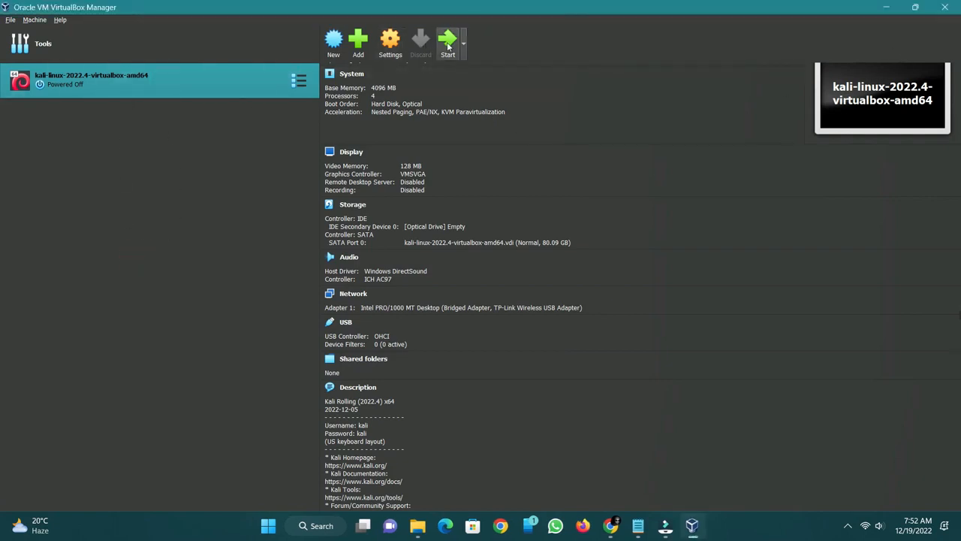